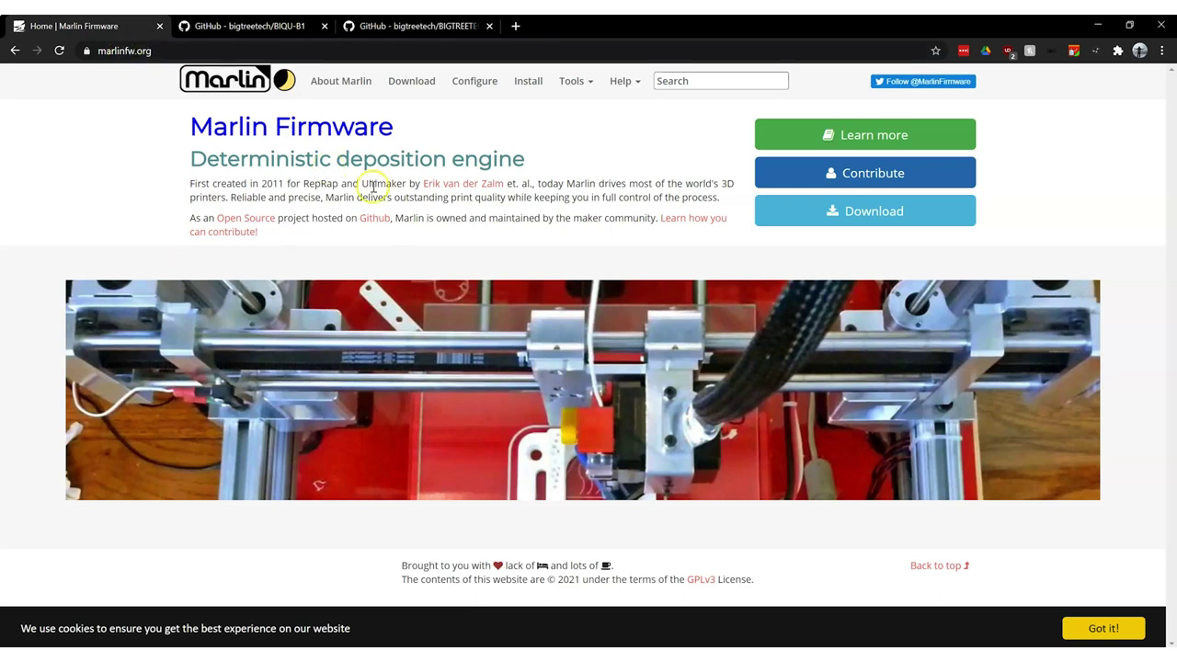
- Open the Marlin firmware download page
{"action": "left_click", "coordinate": [856, 211]}
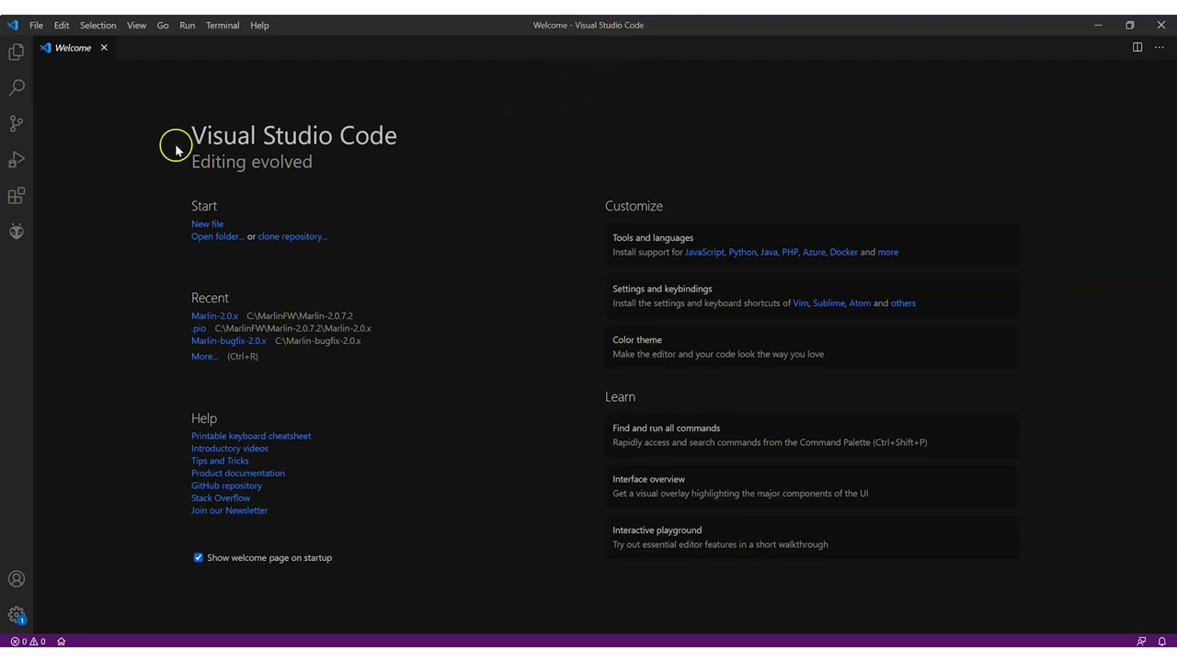
- In Visual Studio Code, open the folder C:\MarlinFW\Marlin-2.0.7.2\Marlin-2.0.x as the project and postpone the offered updates
{"action": "left_click", "coordinate": [17, 234]}
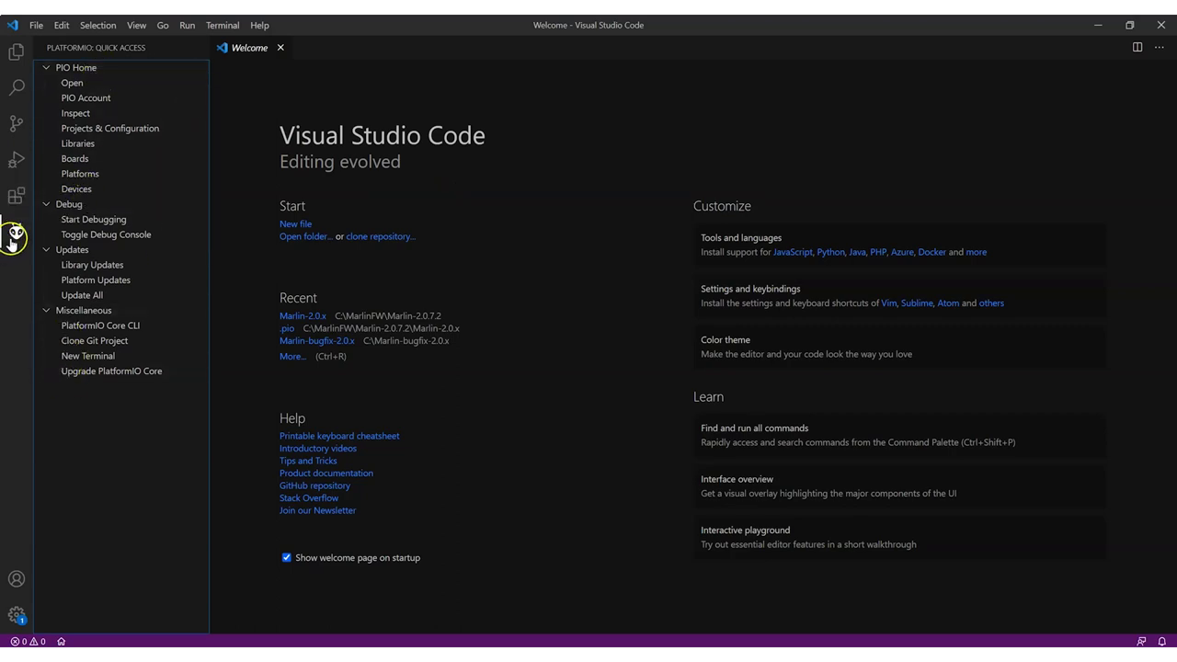
{"action": "left_click", "coordinate": [38, 26]}
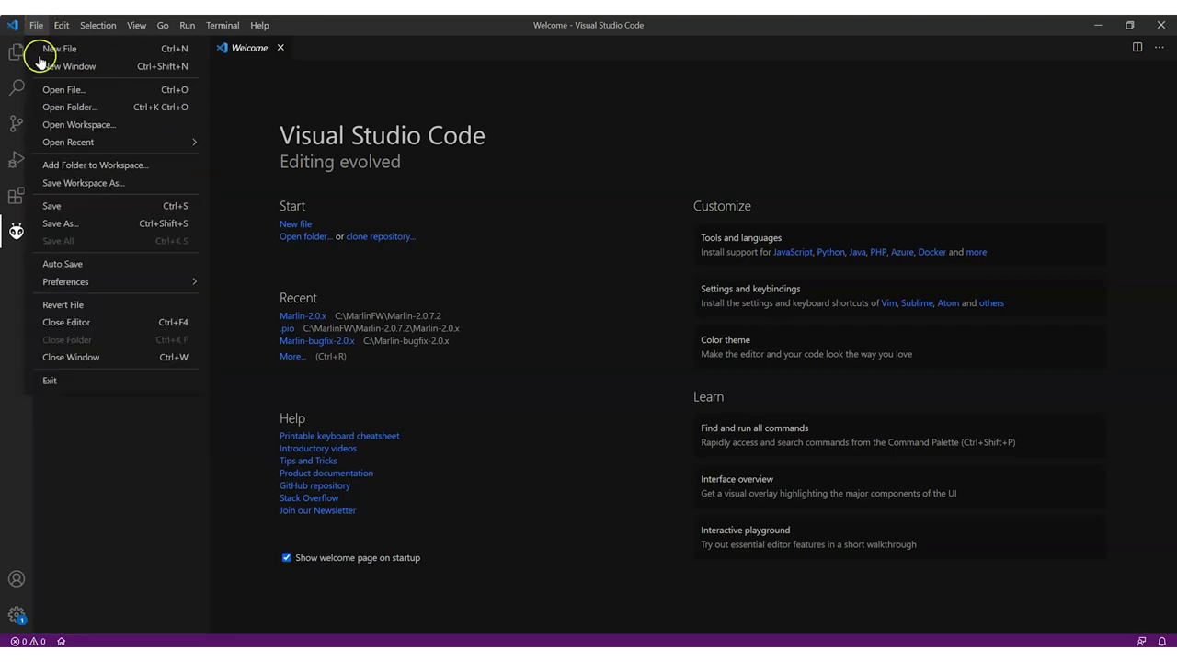
{"action": "left_click", "coordinate": [51, 105]}
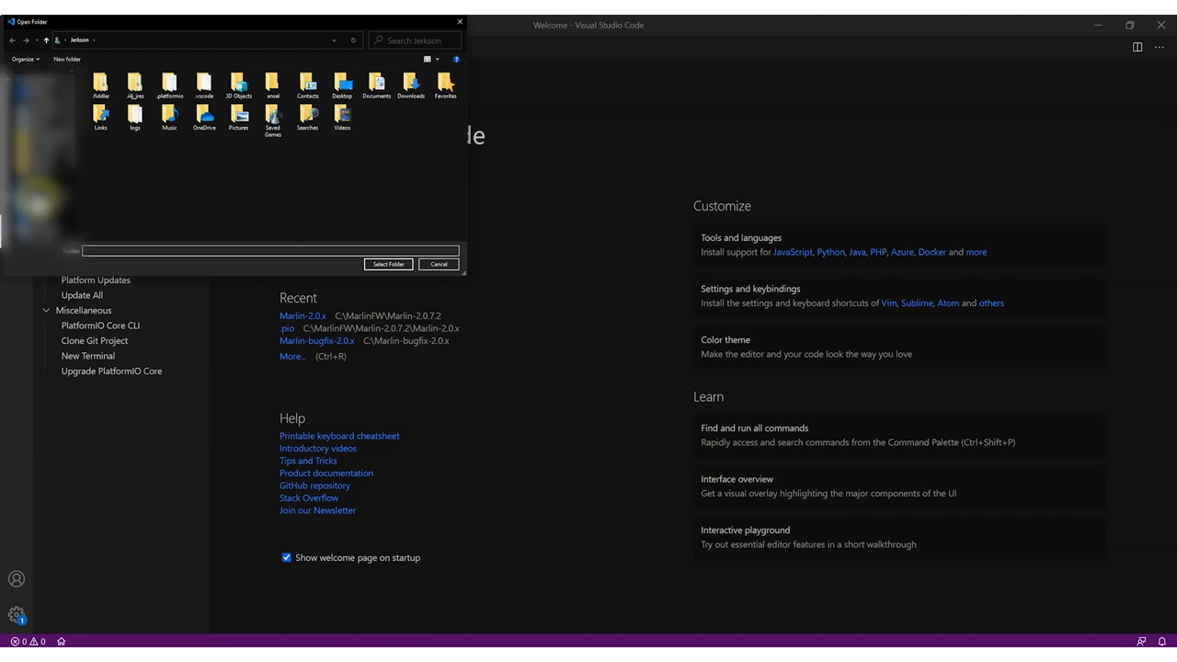
{"action": "left_click", "coordinate": [39, 202]}
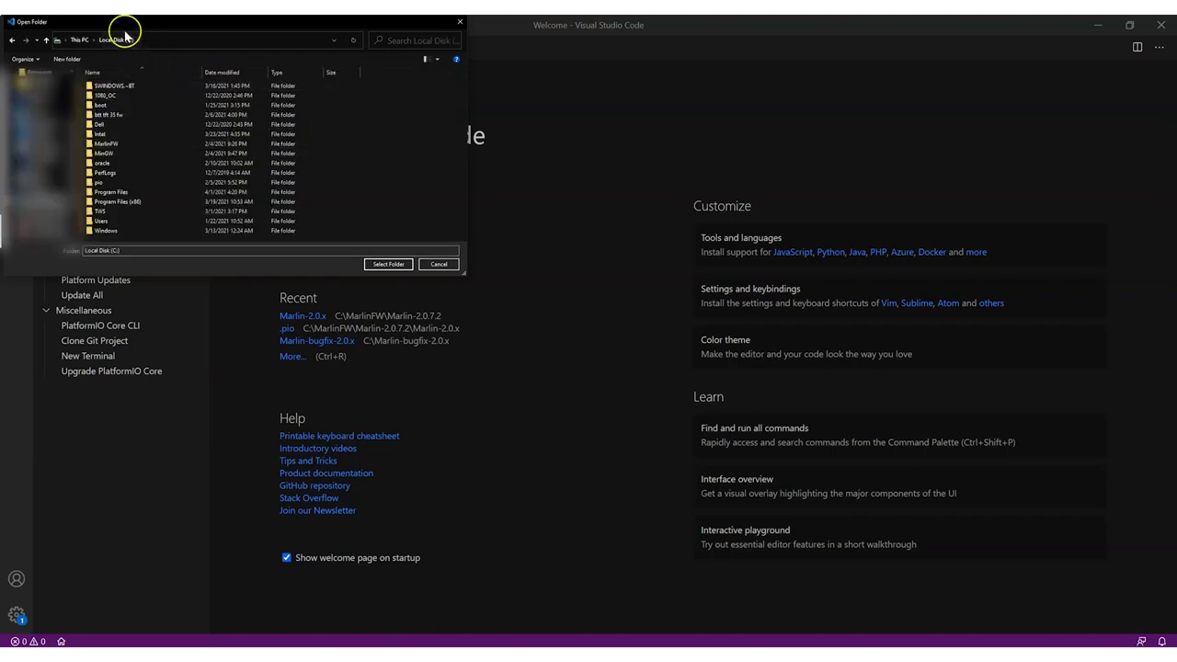
{"action": "double_click", "coordinate": [106, 145]}
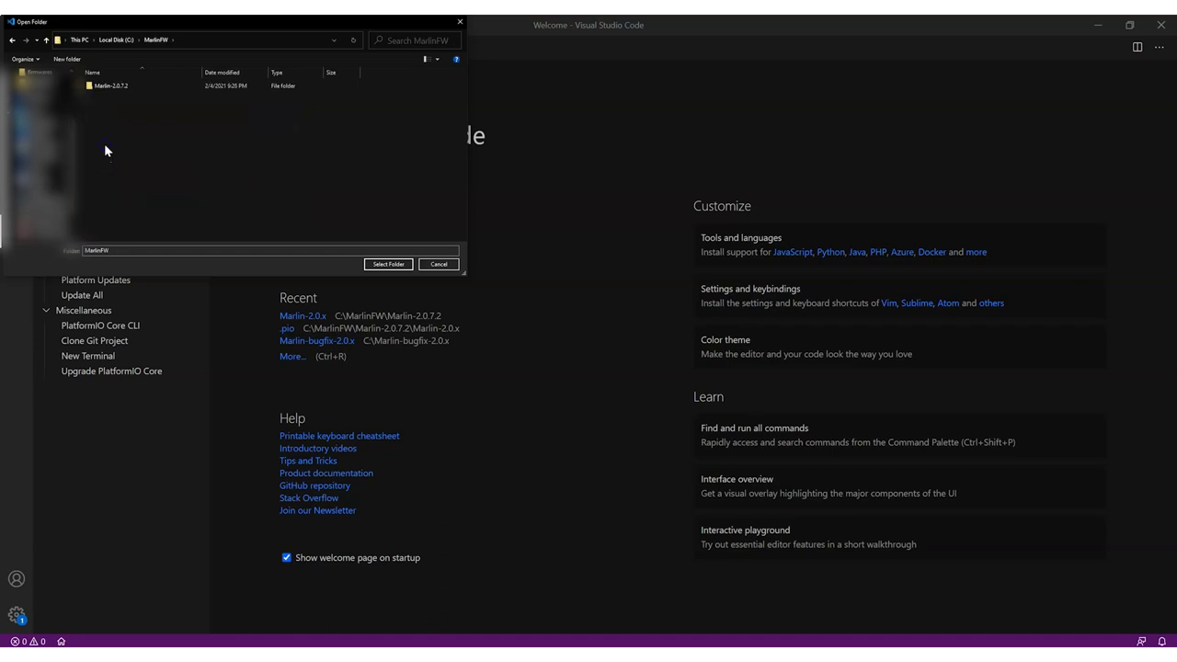
{"action": "double_click", "coordinate": [103, 87]}
{"action": "left_click", "coordinate": [109, 91]}
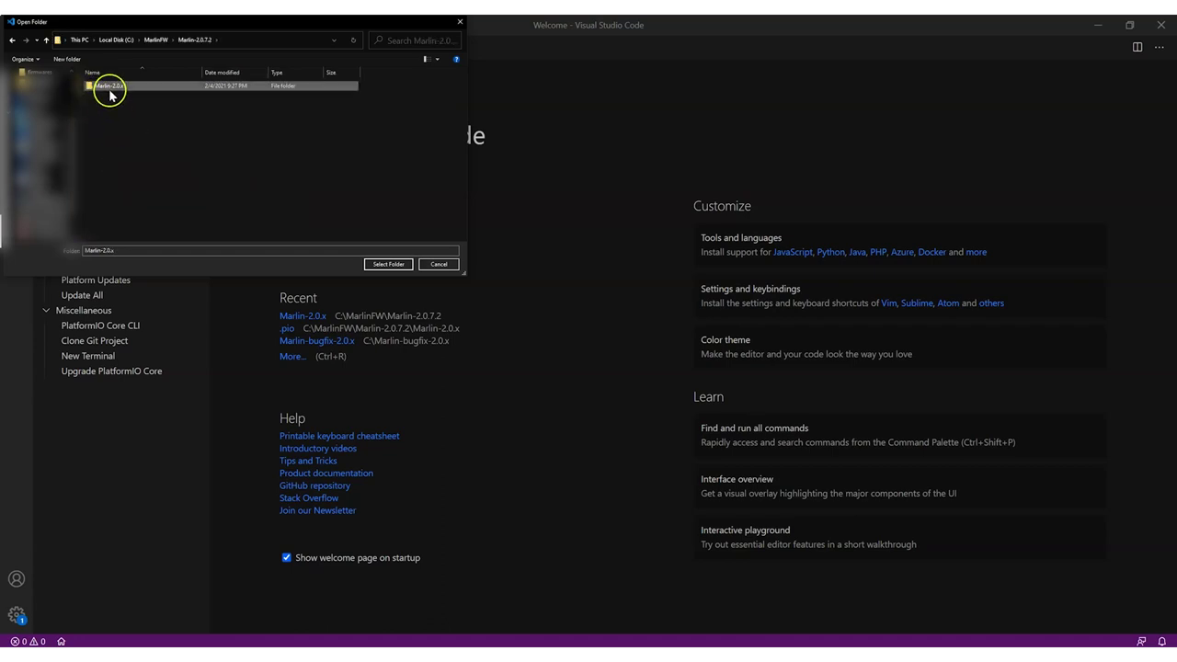
{"action": "double_click", "coordinate": [109, 88]}
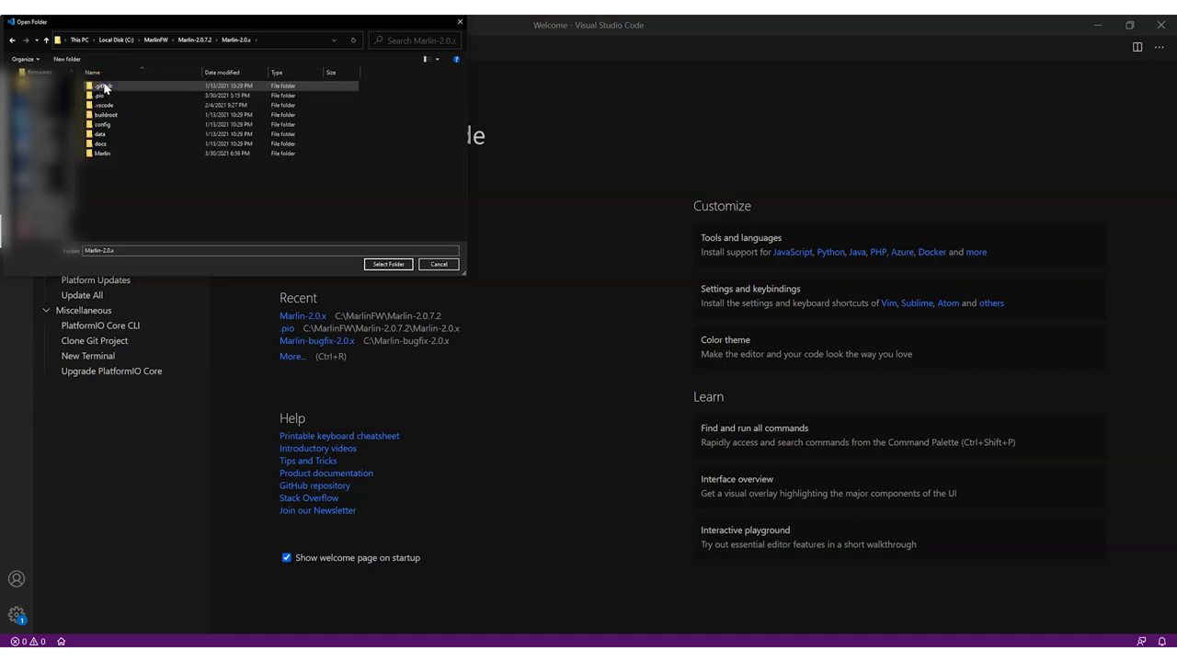
{"action": "left_click", "coordinate": [206, 41]}
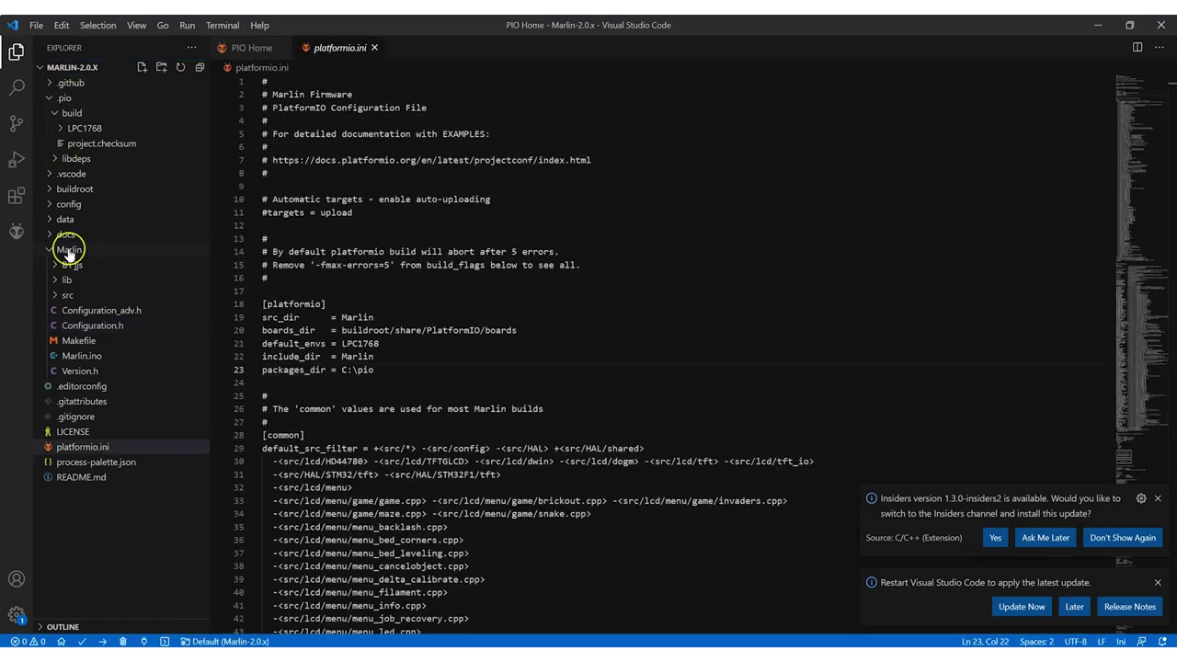
{"action": "left_click", "coordinate": [1041, 538]}
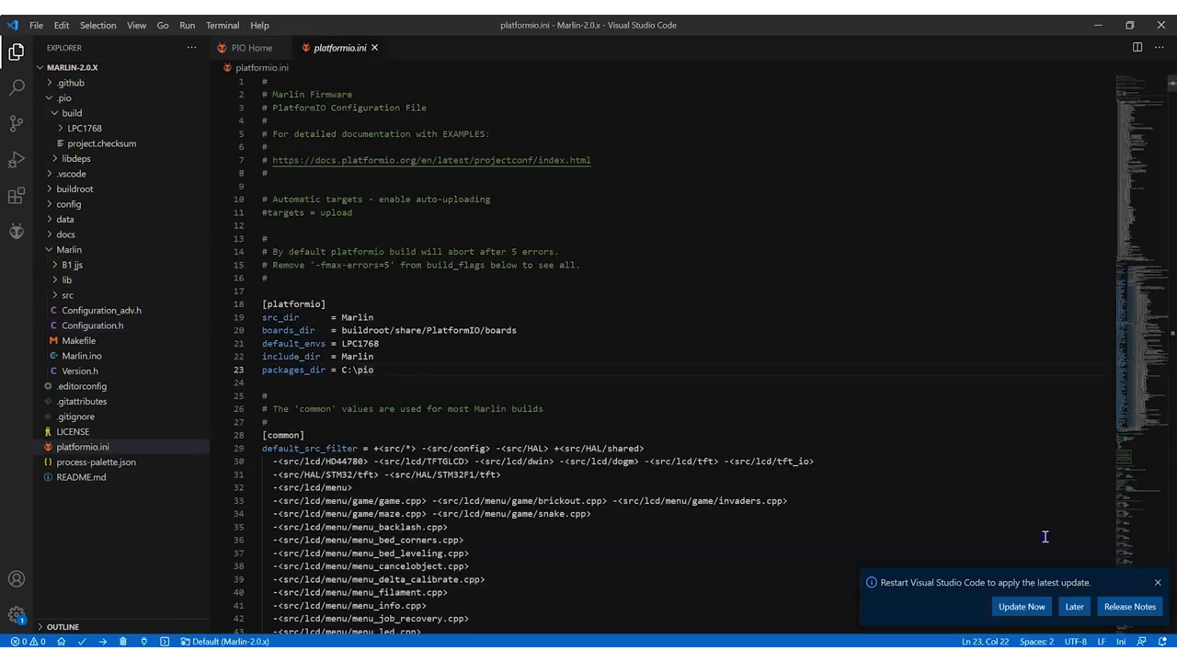
{"action": "left_click", "coordinate": [1074, 607]}
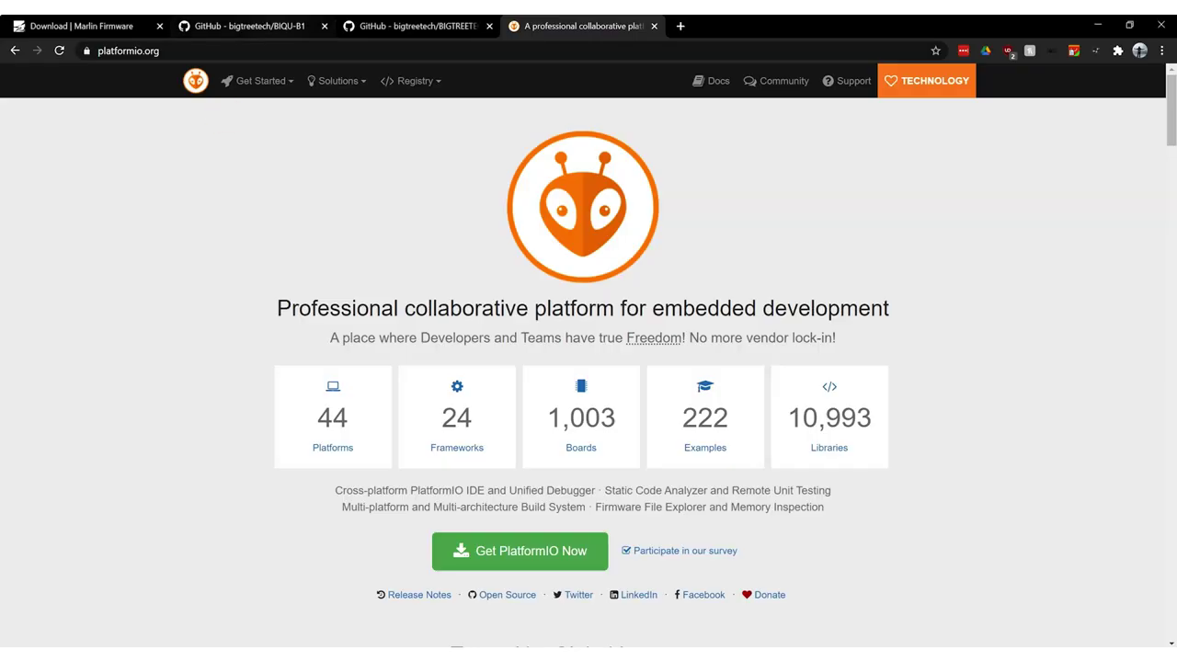
- In the browser, view the Marlin folder of the BIQU-B1 motherboard source on GitHub and return to the Marlin download page
{"action": "left_click", "coordinate": [241, 25]}
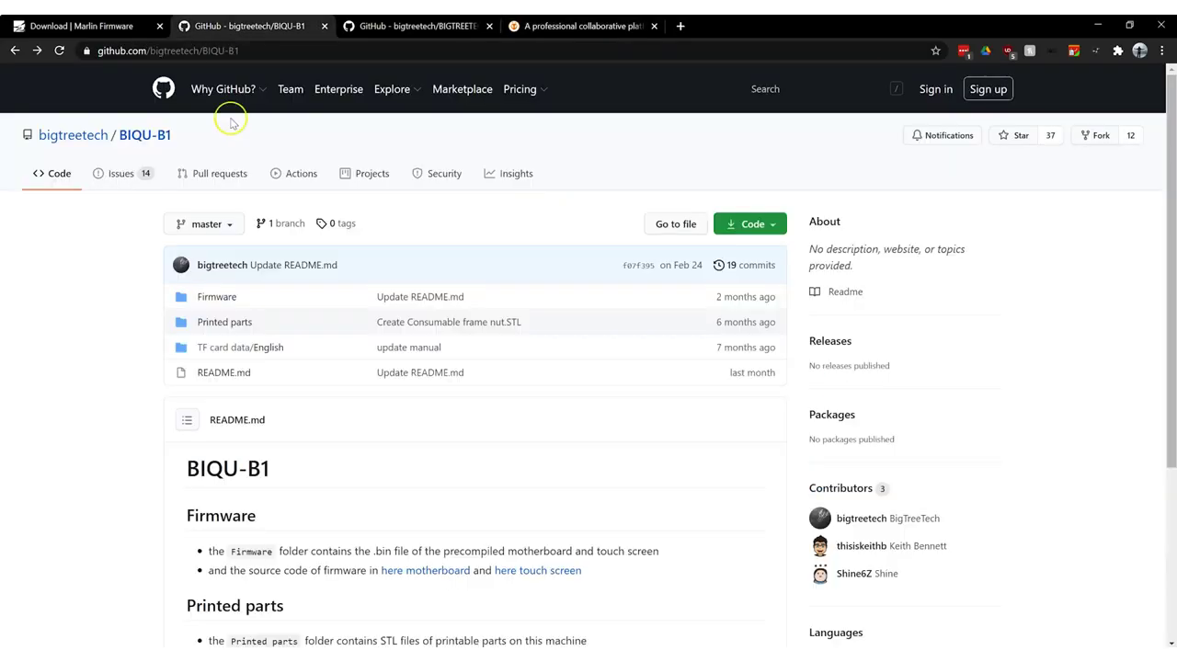
{"action": "left_click", "coordinate": [411, 576]}
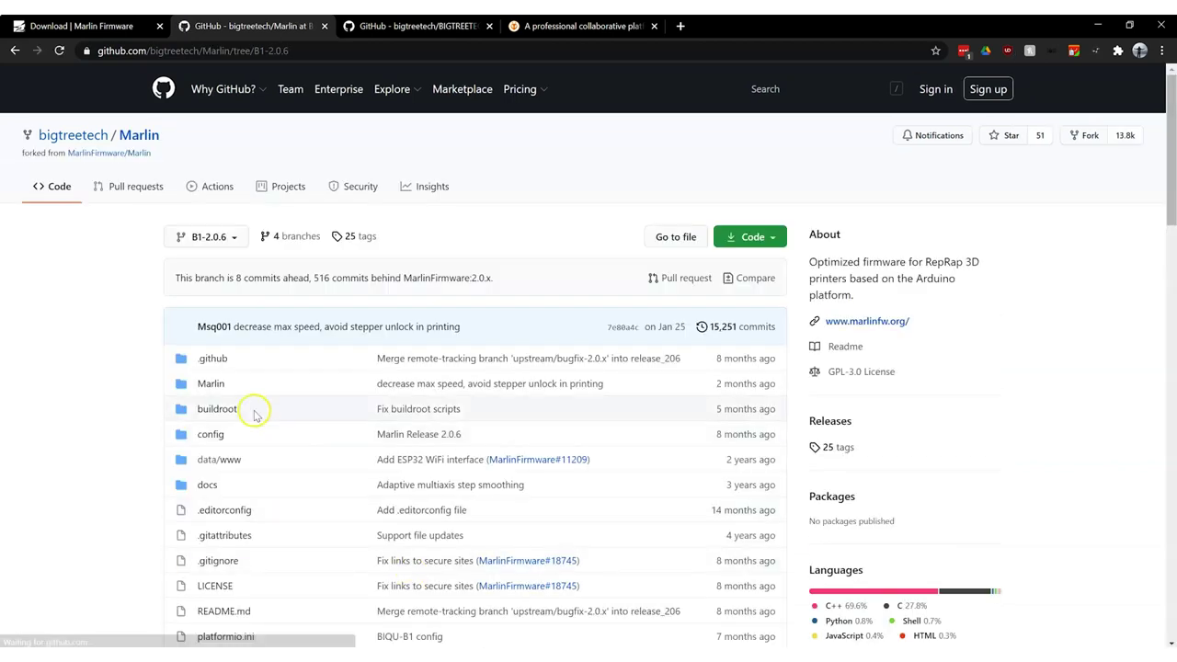
{"action": "scroll", "coordinate": [255, 414], "scroll_direction": "down", "scroll_amount": 2}
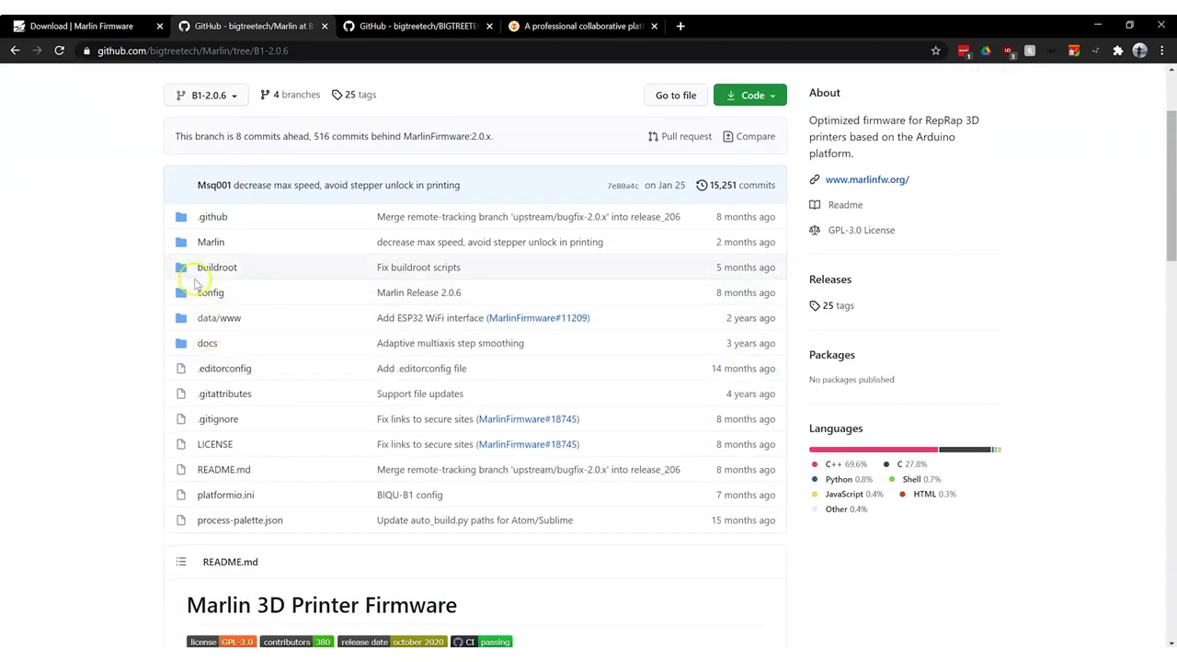
{"action": "left_click", "coordinate": [211, 243]}
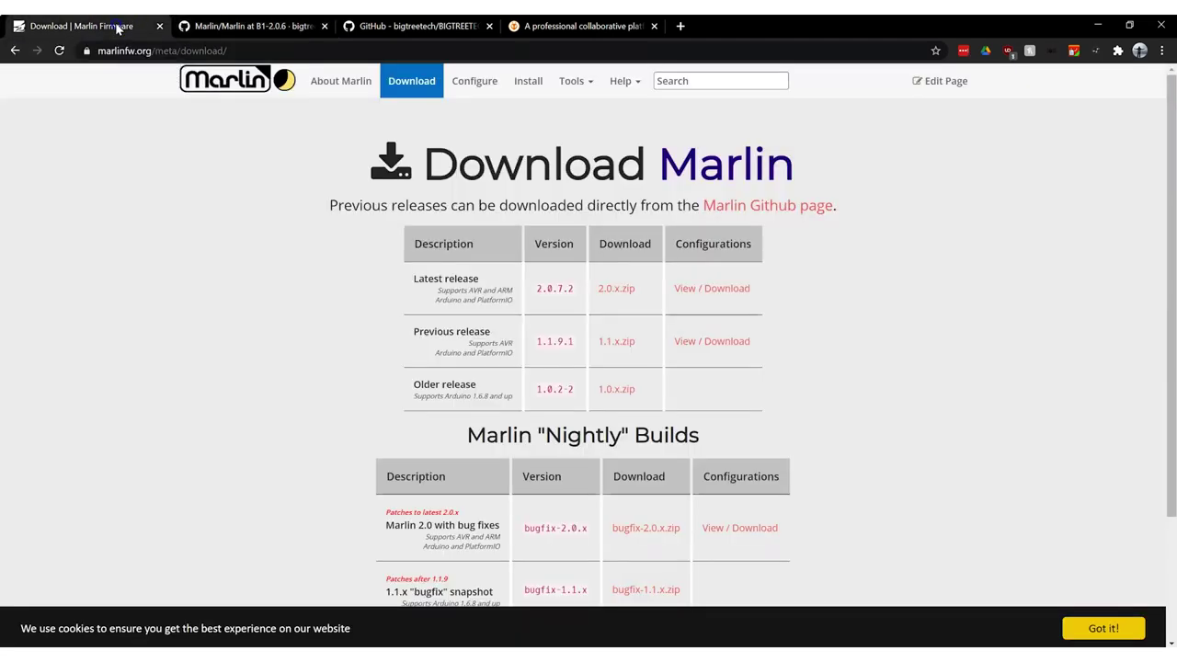
{"action": "left_click", "coordinate": [108, 26]}
- Switch to Visual Studio Code and view Configuration_adv.h and Configuration.h in the project's Marlin folder
{"action": "key", "text": "alt+Tab"}
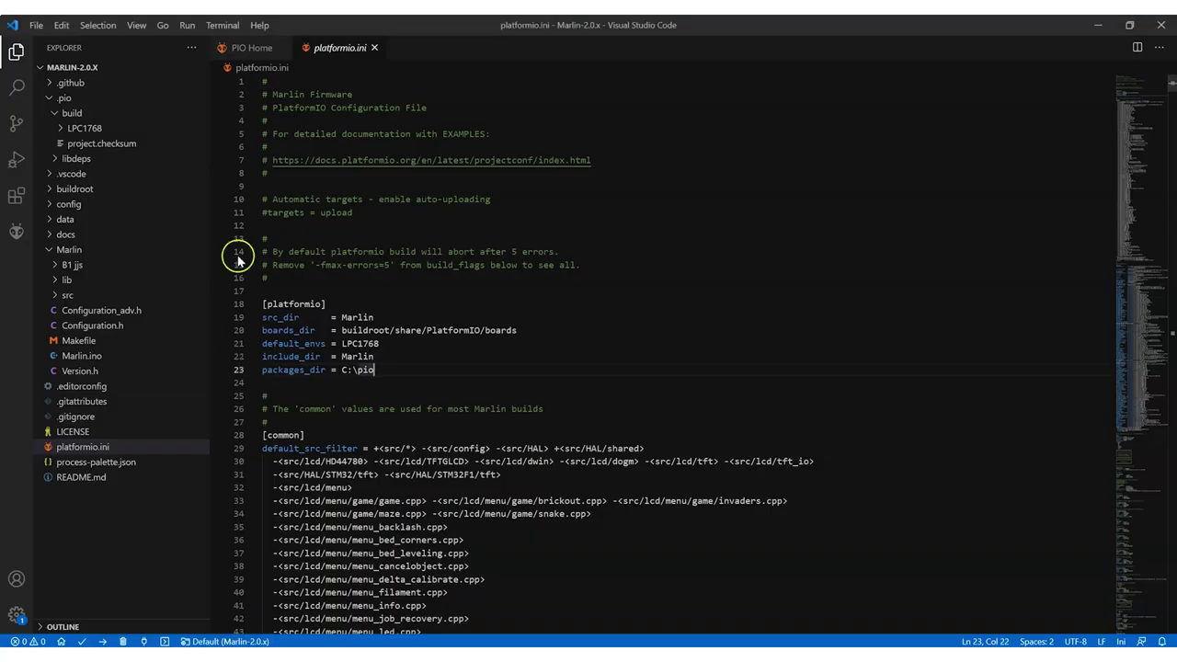
{"action": "left_click", "coordinate": [85, 327]}
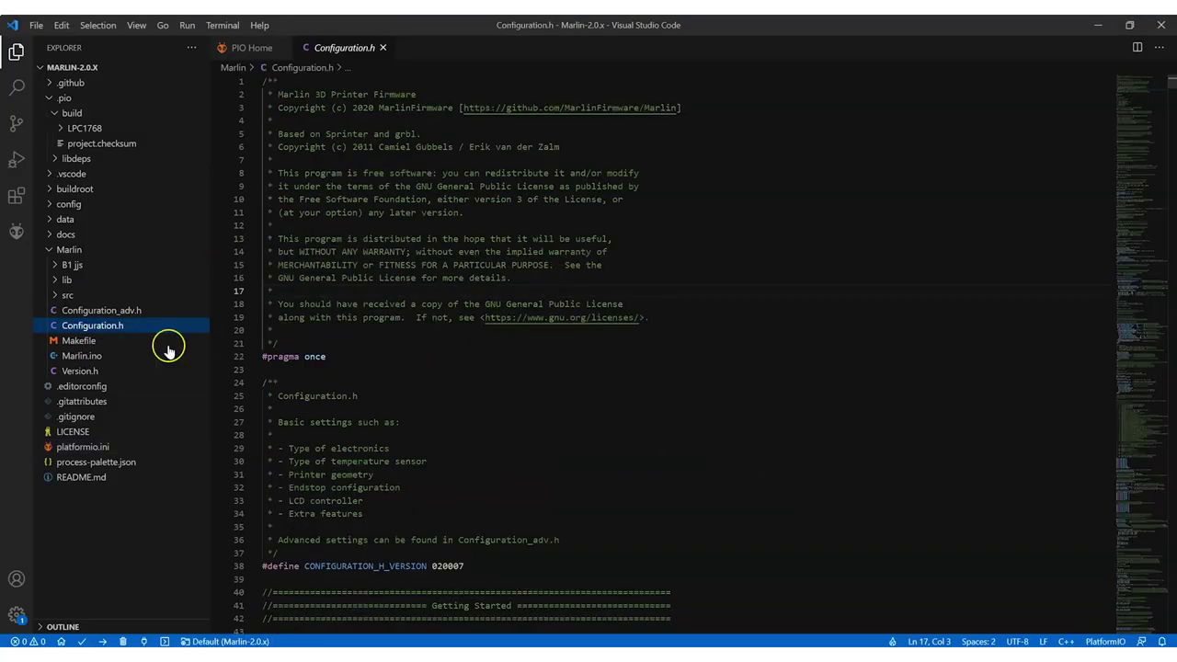
{"action": "left_click", "coordinate": [129, 312]}
{"action": "left_click", "coordinate": [116, 327]}
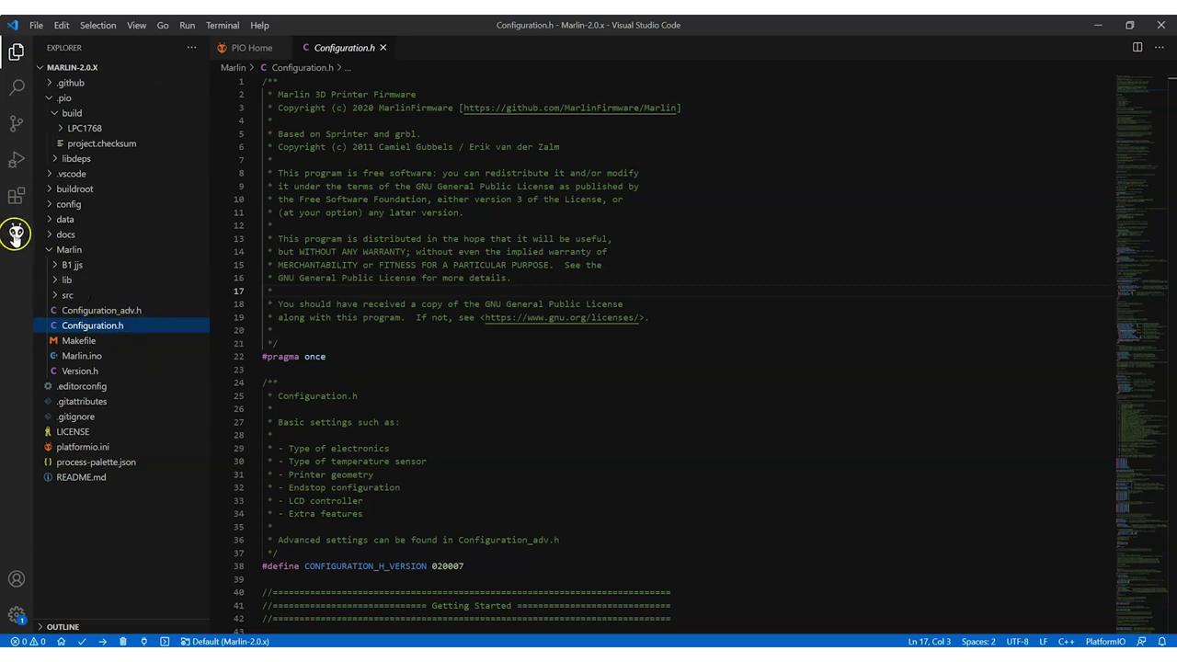
- Build the firmware for the LPC1768 environment with PlatformIO and review the build output
{"action": "left_click", "coordinate": [16, 233]}
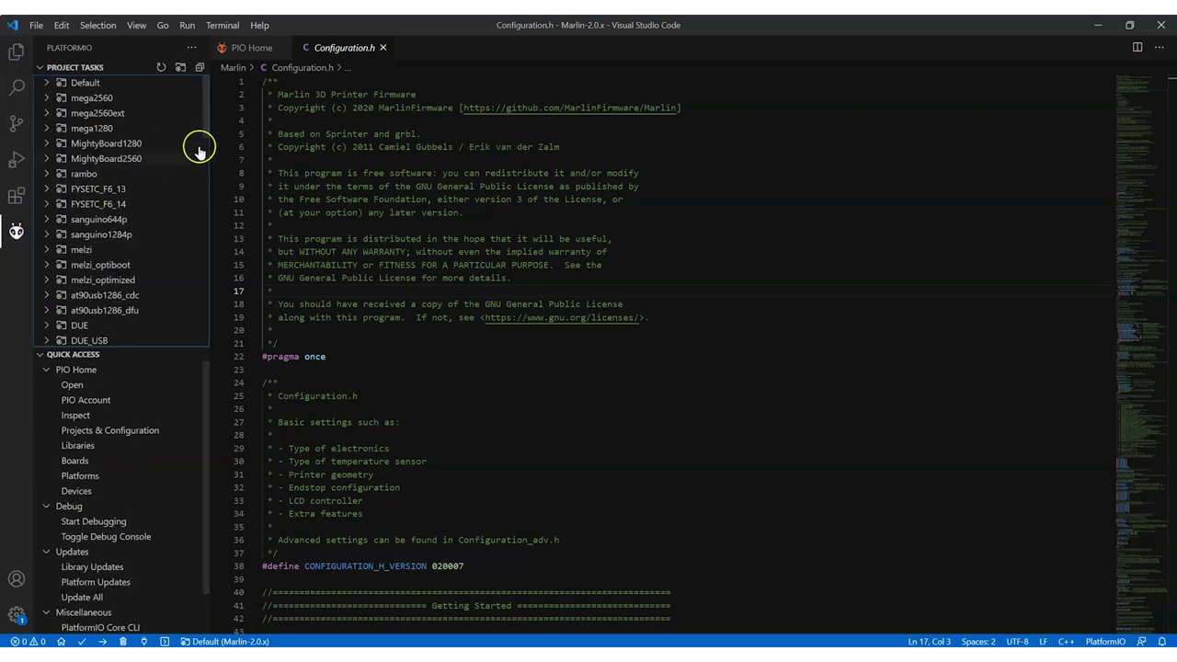
{"action": "left_click_drag", "start_coordinate": [207, 111], "coordinate": [206, 162]}
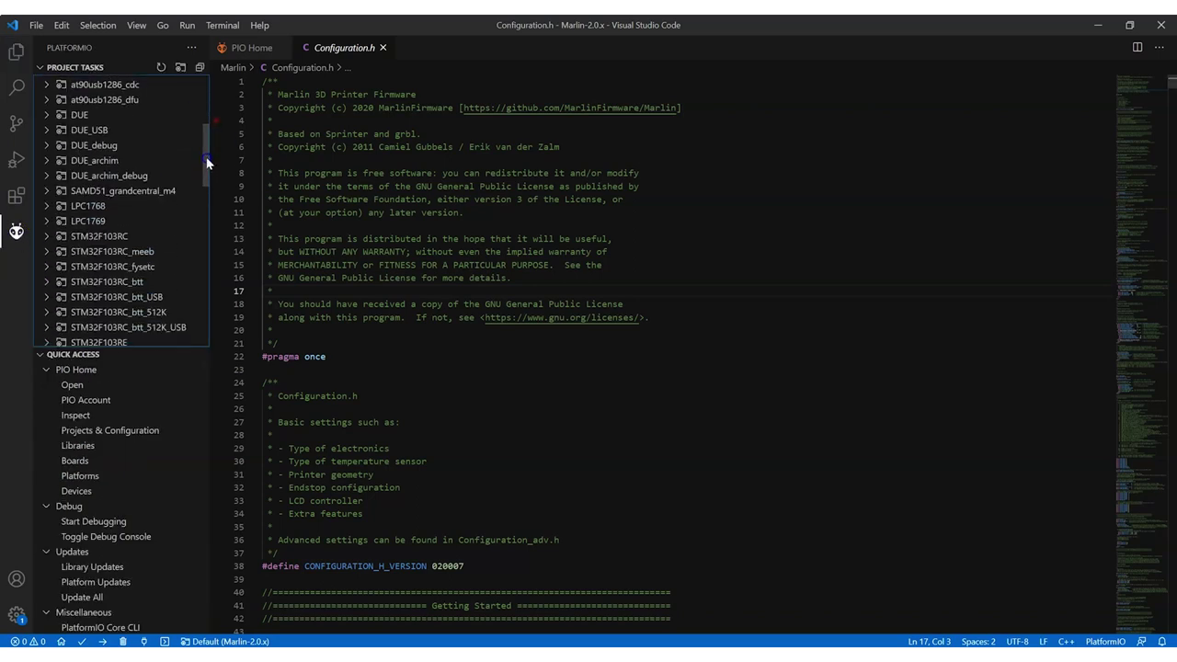
{"action": "left_click", "coordinate": [93, 208]}
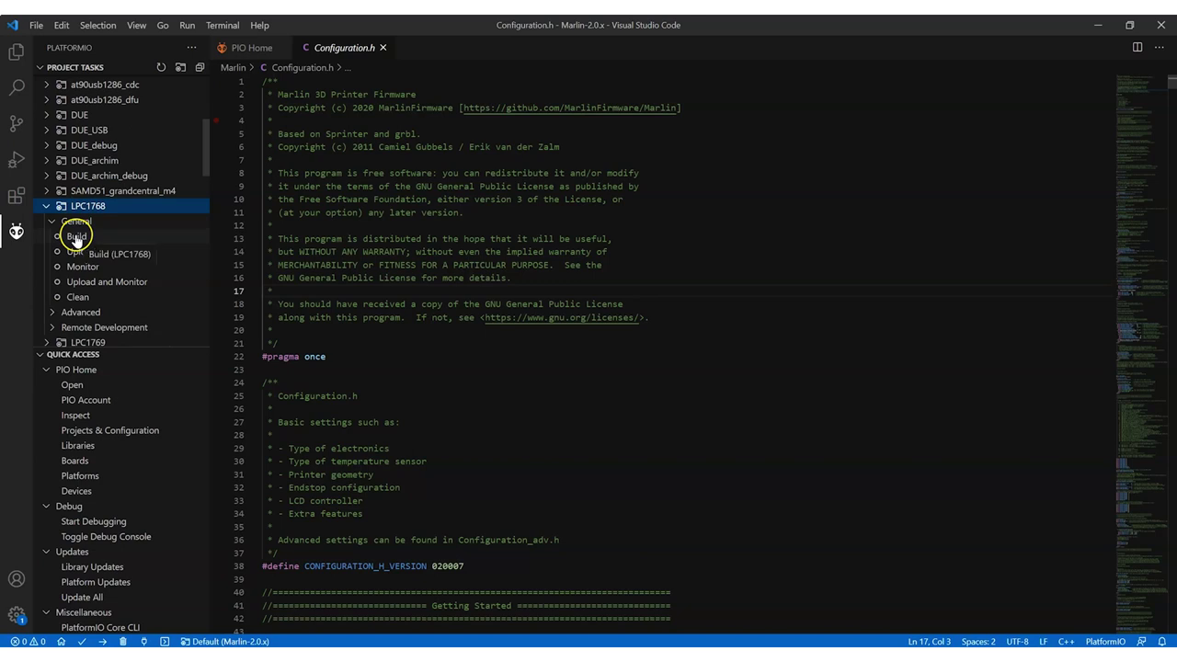
{"action": "left_click", "coordinate": [77, 237]}
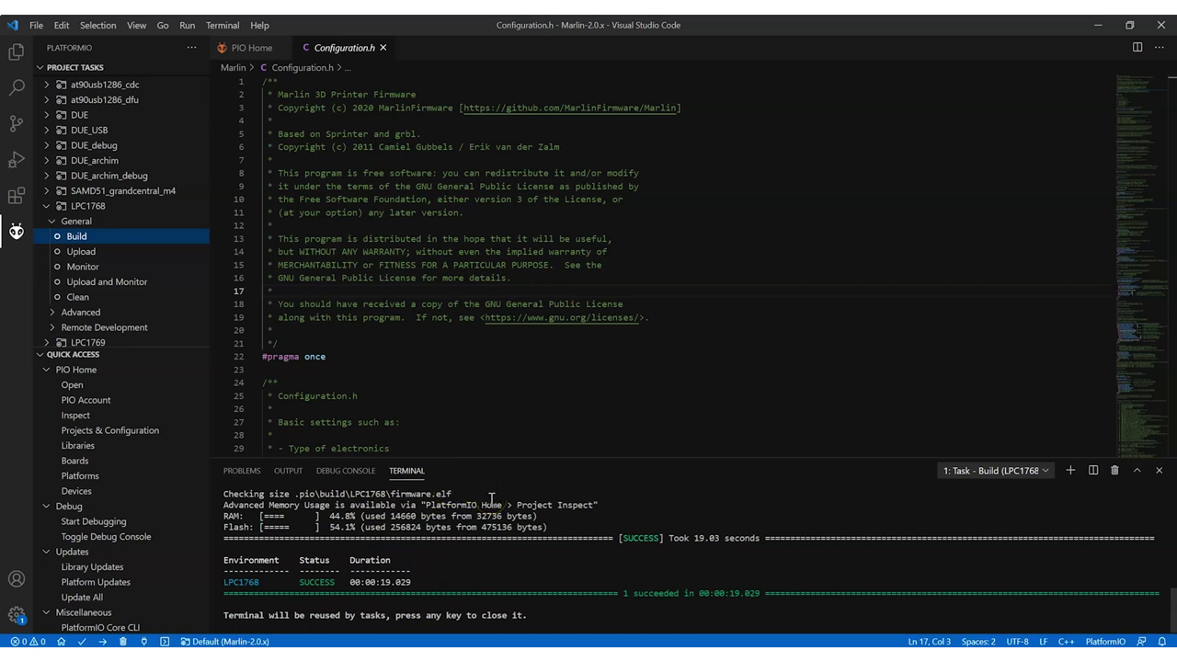
{"action": "mouse_move", "coordinate": [1171, 622]}
{"action": "left_mouse_down"}
{"action": "mouse_move", "coordinate": [1173, 597]}
{"action": "mouse_move", "coordinate": [1173, 617]}
{"action": "left_mouse_up"}
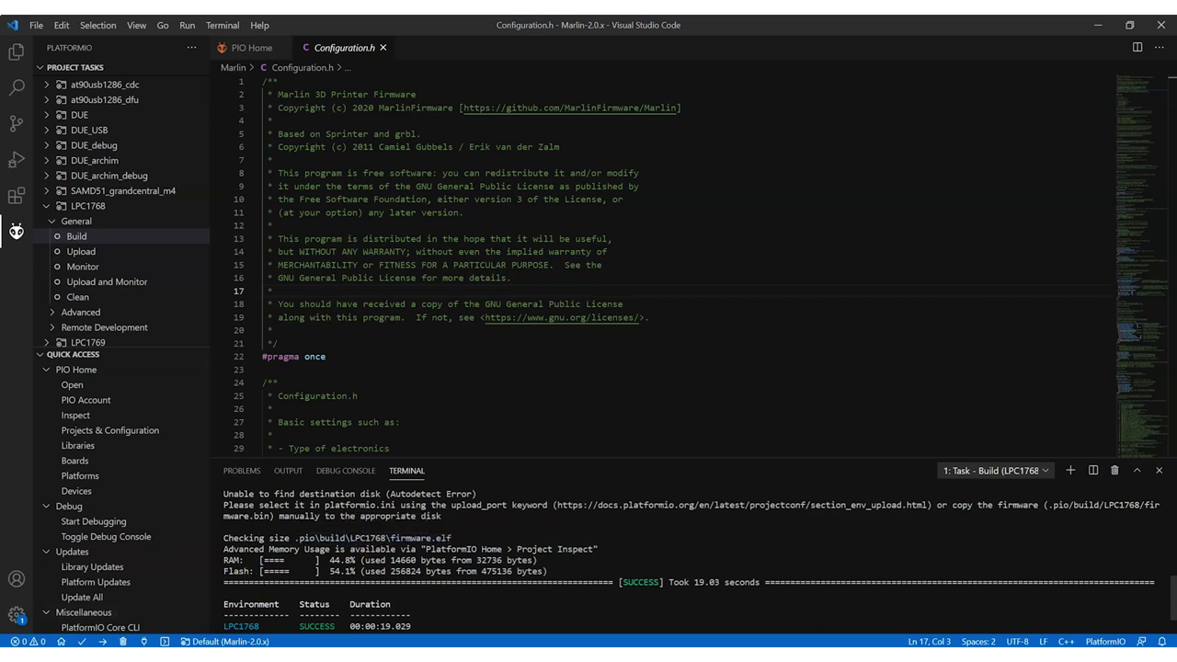
- In File Explorer, go to the project's .pio\build\LPC1768 folder inside C:\MarlinFW\Marlin-2.0.7.2\Marlin-2.0.x and select firmware.bin
{"action": "key", "text": "alt+Tab"}
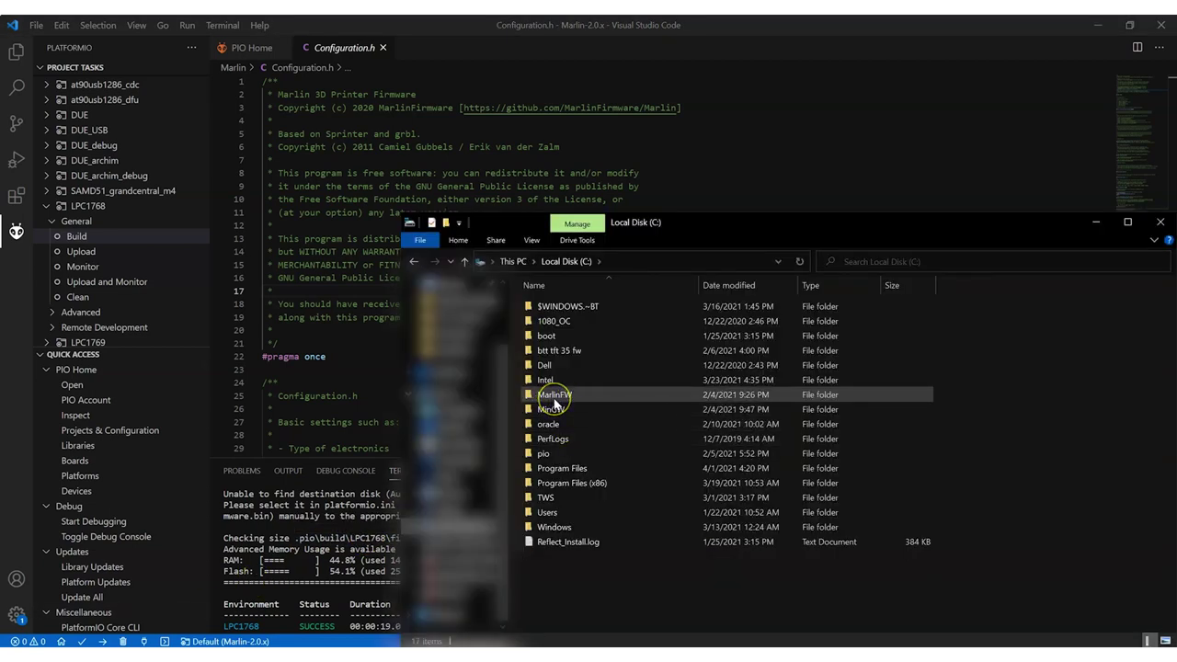
{"action": "left_click", "coordinate": [554, 402]}
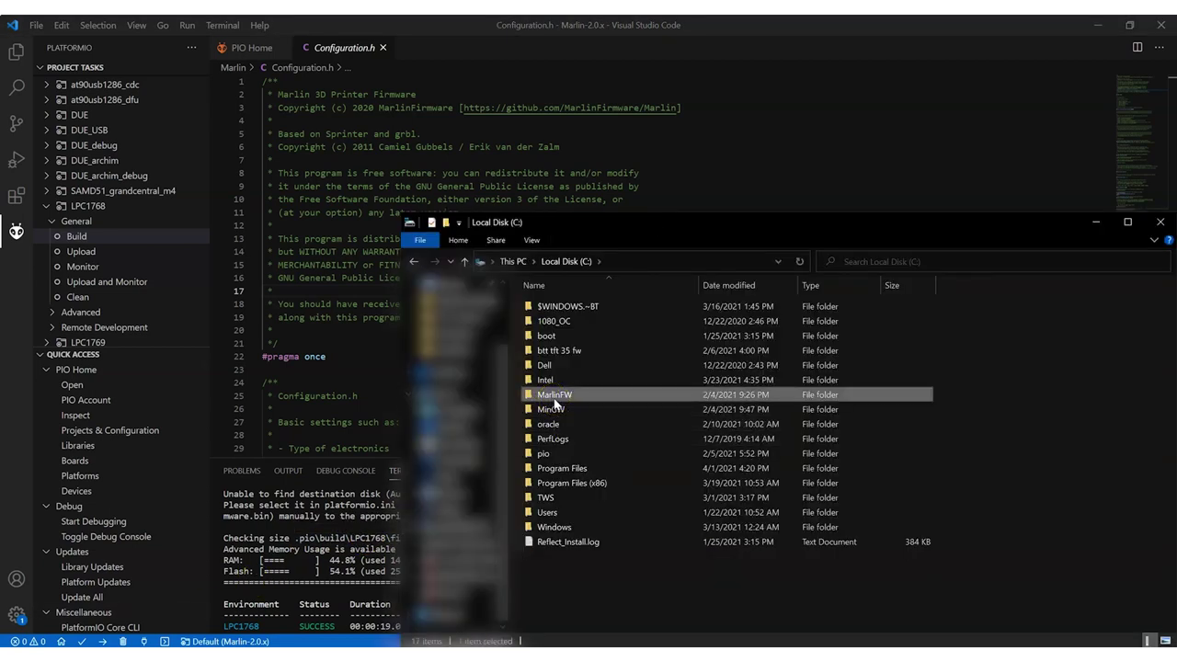
{"action": "double_click", "coordinate": [555, 402]}
{"action": "double_click", "coordinate": [541, 306]}
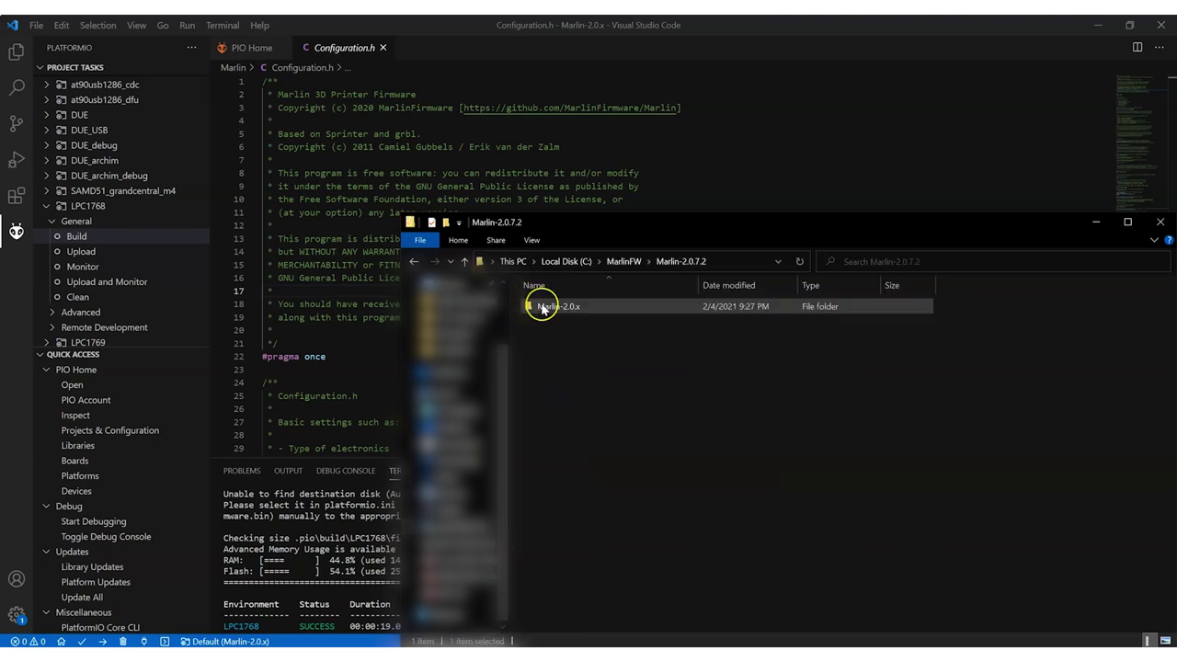
{"action": "double_click", "coordinate": [541, 306]}
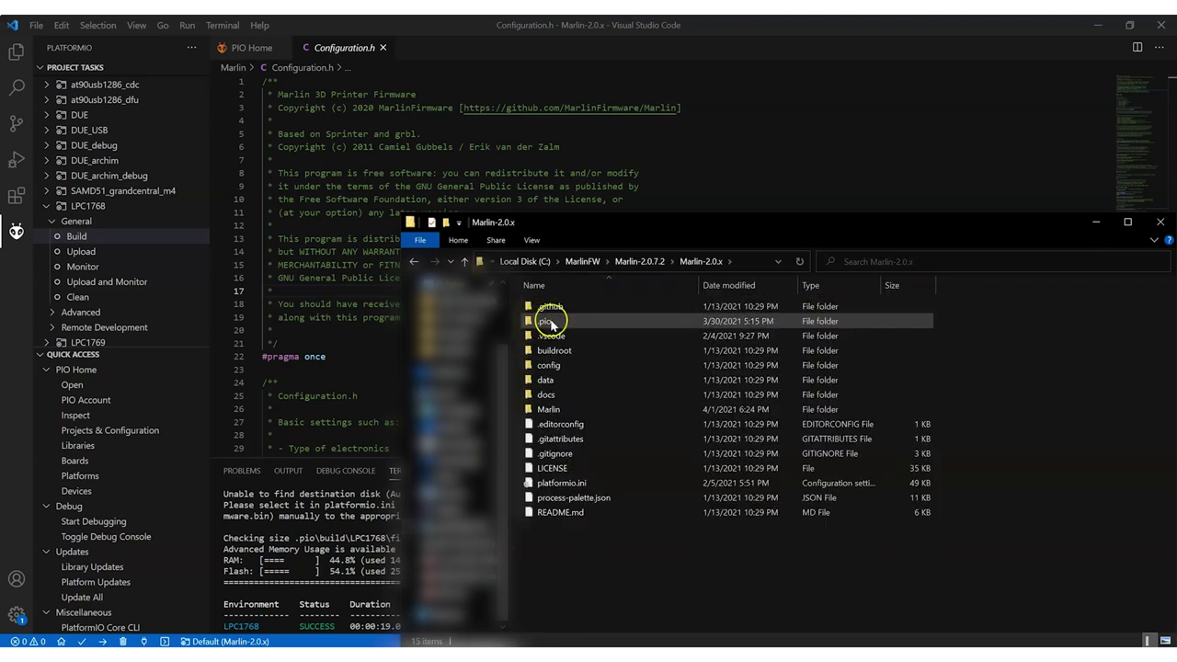
{"action": "mouse_move", "coordinate": [547, 326]}
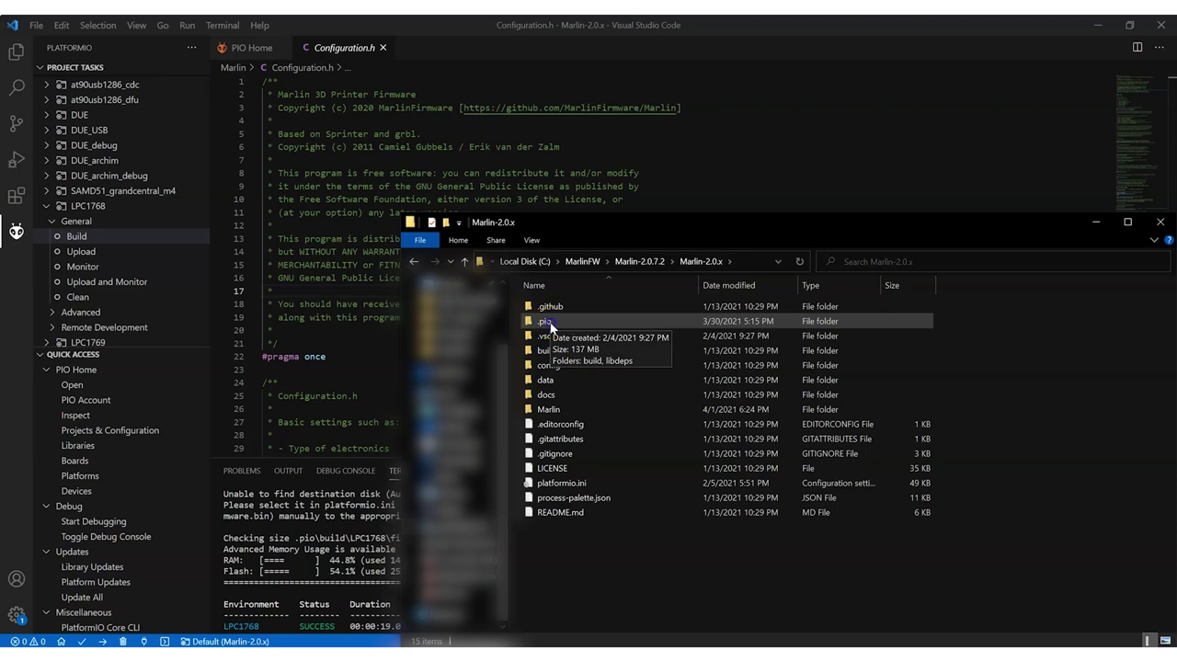
{"action": "double_click", "coordinate": [552, 324]}
{"action": "double_click", "coordinate": [546, 307]}
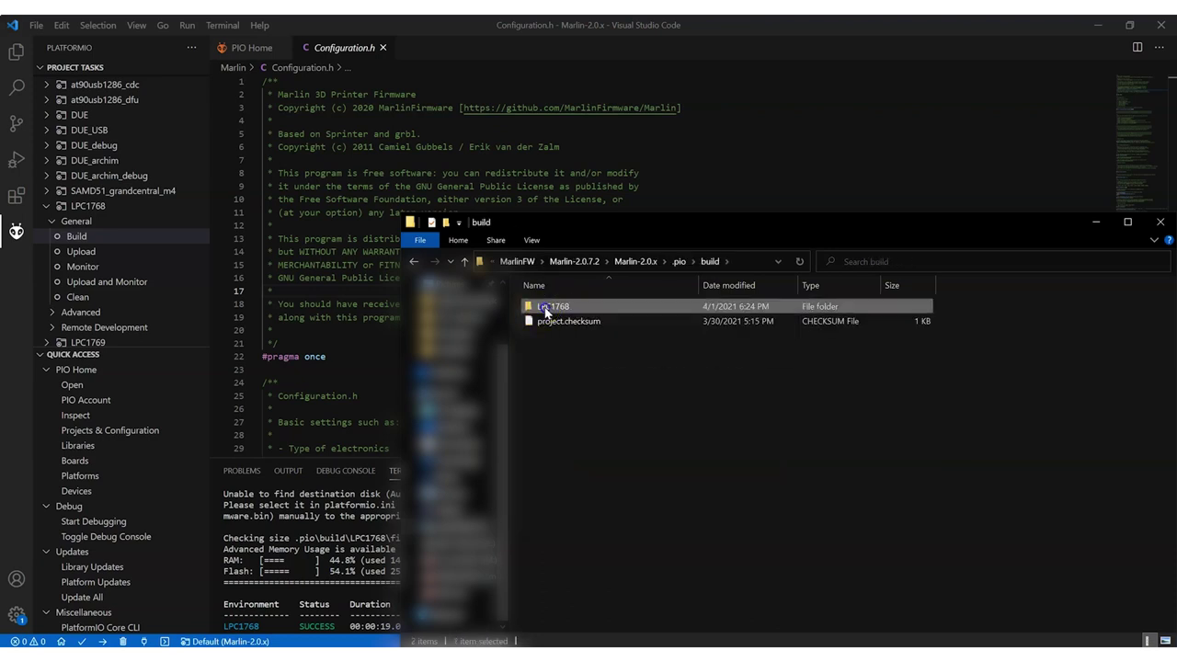
{"action": "double_click", "coordinate": [545, 307]}
{"action": "left_click", "coordinate": [555, 456]}
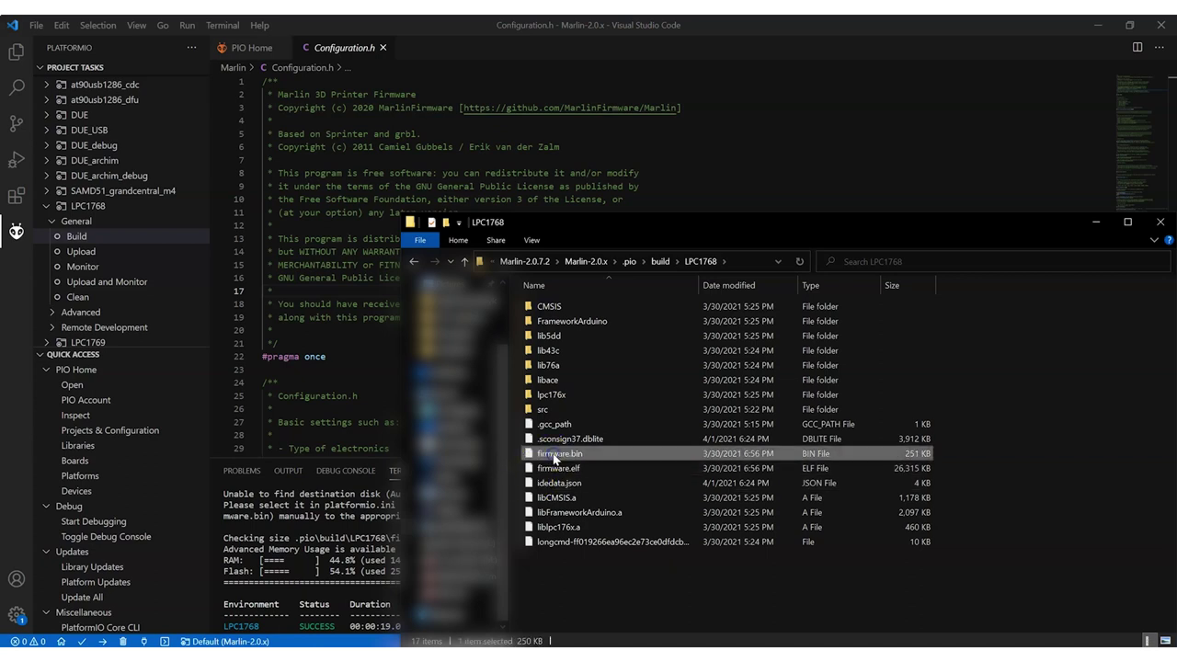
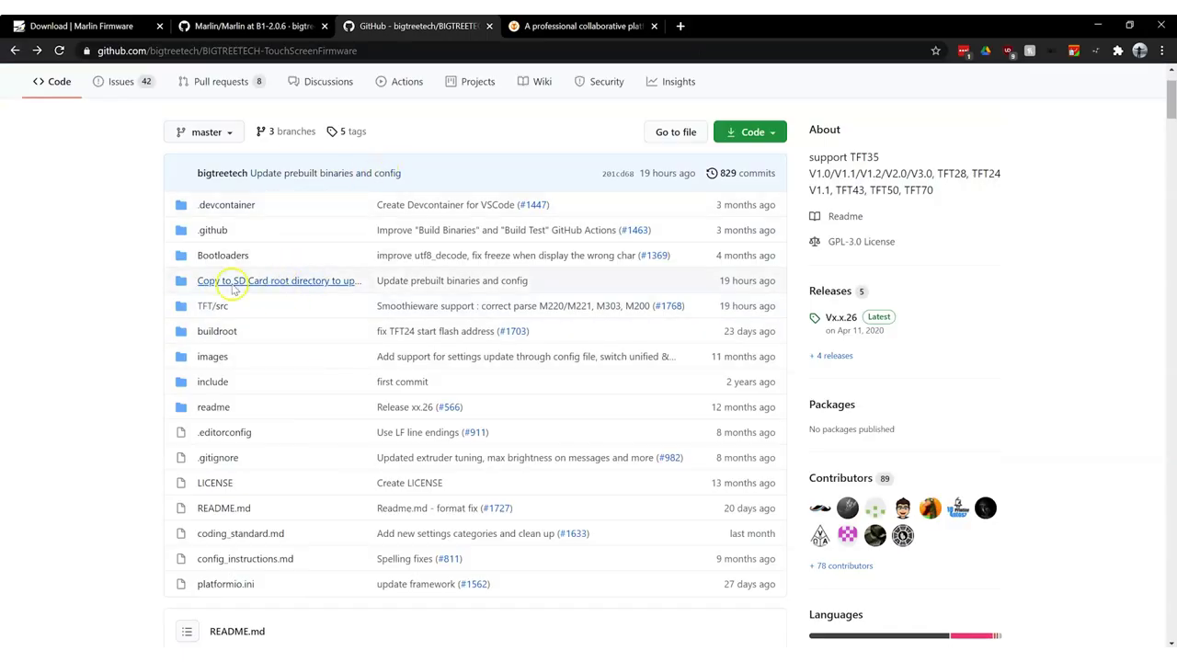
- In the browser, open "Copy to SD Card root directory to update" in the BIGTREETECH-TouchScreenFirmware repository, including its "THEME_Unified Menu Material theme" folder
{"action": "left_click", "coordinate": [317, 281]}
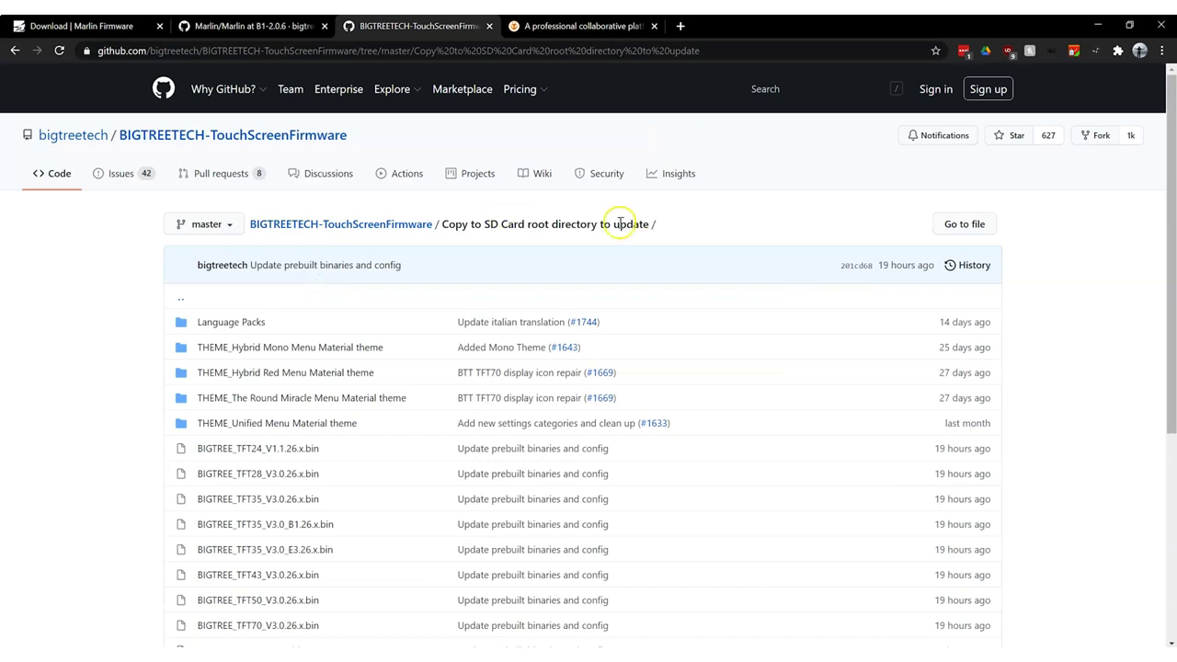
{"action": "left_click_drag", "start_coordinate": [646, 225], "coordinate": [428, 224]}
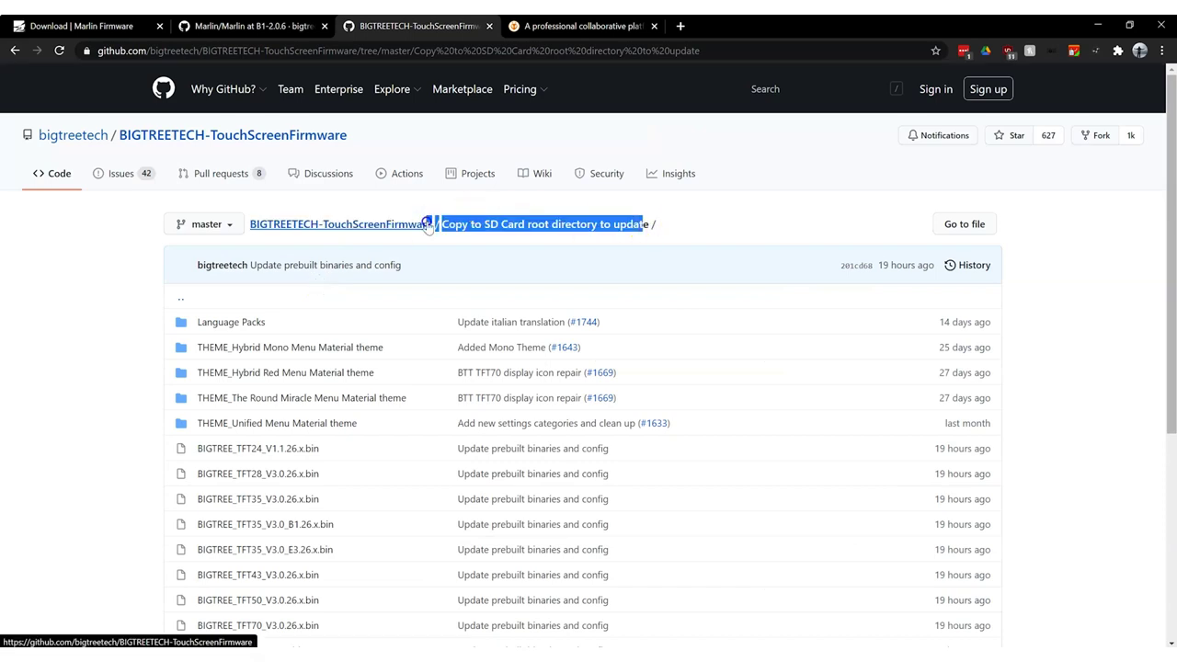
{"action": "left_click", "coordinate": [58, 391]}
{"action": "scroll", "coordinate": [58, 391], "scroll_direction": "down", "scroll_amount": 2}
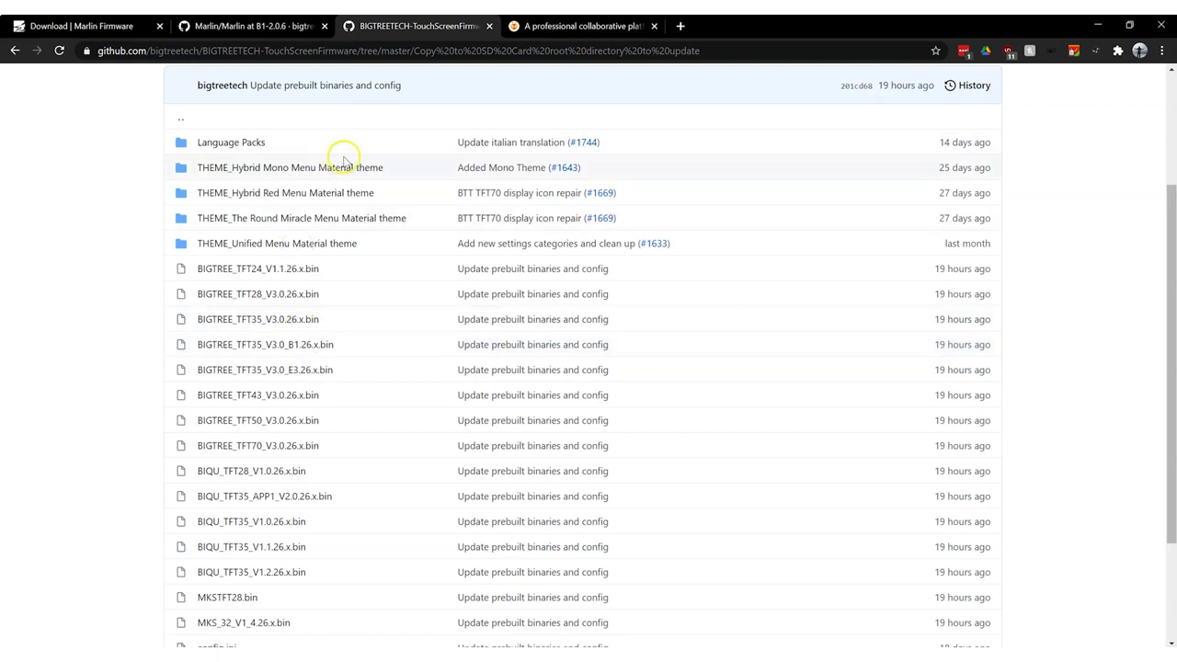
{"action": "left_click", "coordinate": [305, 252]}
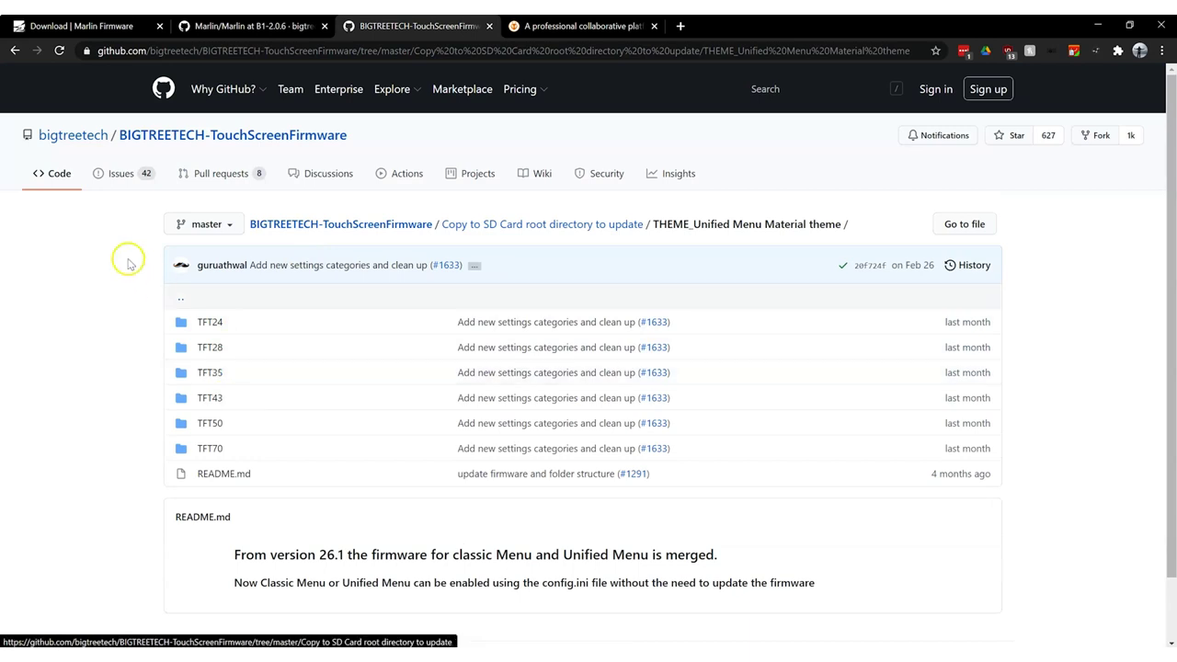
- Return to the "Copy to SD Card root directory to update" folder on GitHub and examine its firmware .bin and config.ini files
{"action": "left_click", "coordinate": [13, 51]}
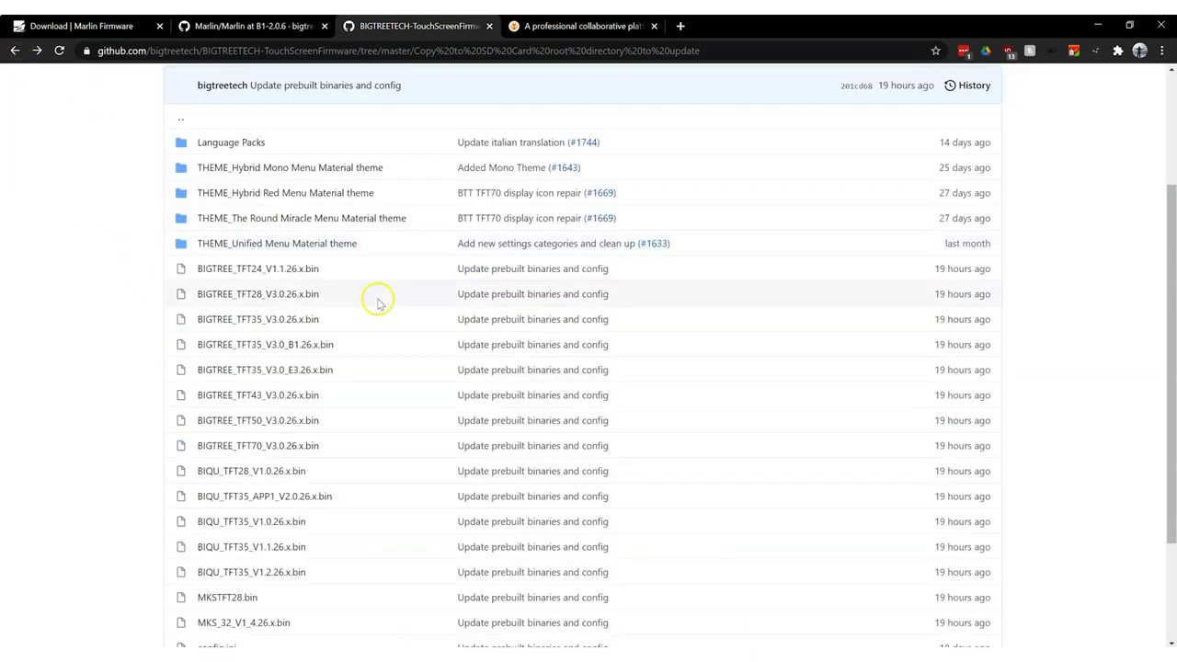
{"action": "scroll", "coordinate": [368, 475], "scroll_direction": "down", "scroll_amount": 1}
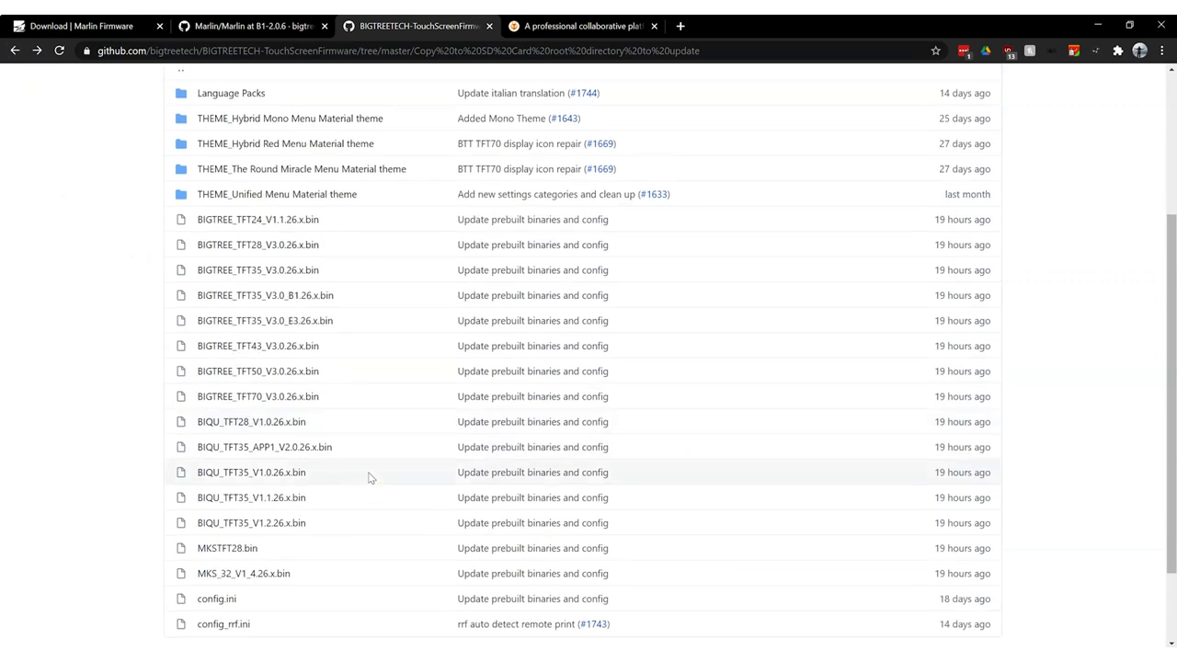
{"action": "scroll", "coordinate": [297, 599], "scroll_direction": "down", "scroll_amount": 2}
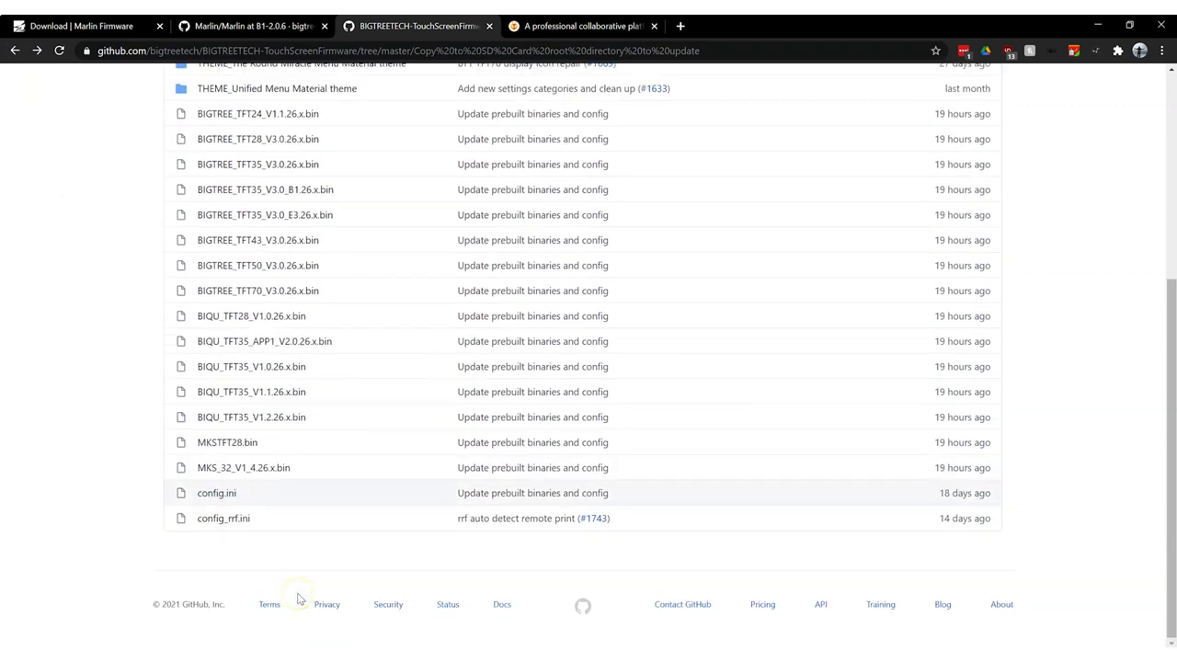
{"action": "scroll", "coordinate": [297, 598], "scroll_direction": "up", "scroll_amount": 3}
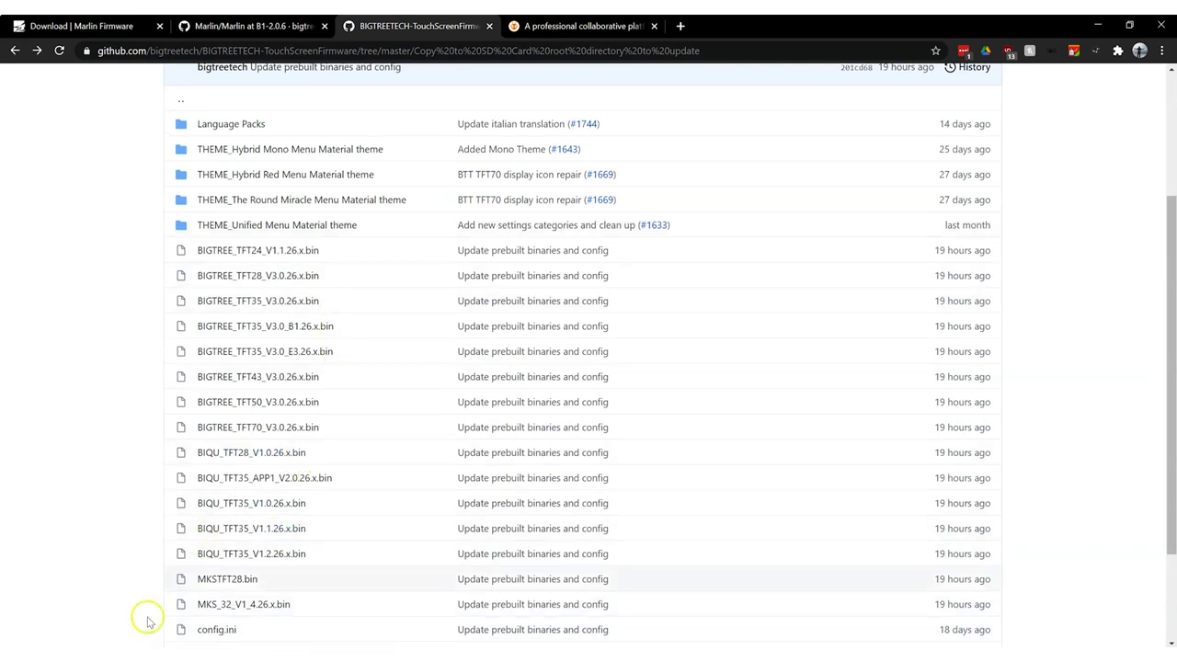
- In File Explorer, go into the downloaded BIGTREETECH-TouchScreenFirmware-master folder and open the -JJS folder inside "Copy to SD Card root directory to update"
{"action": "mouse_move", "coordinate": [19, 584]}
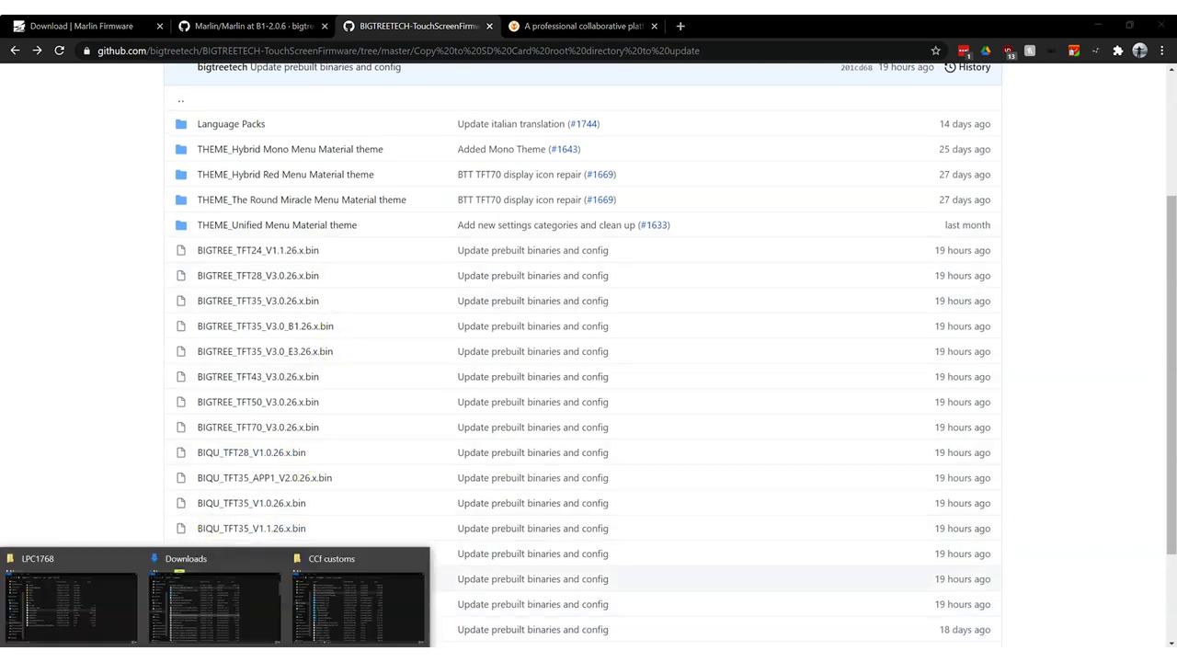
{"action": "left_click", "coordinate": [50, 598]}
{"action": "double_click", "coordinate": [583, 308]}
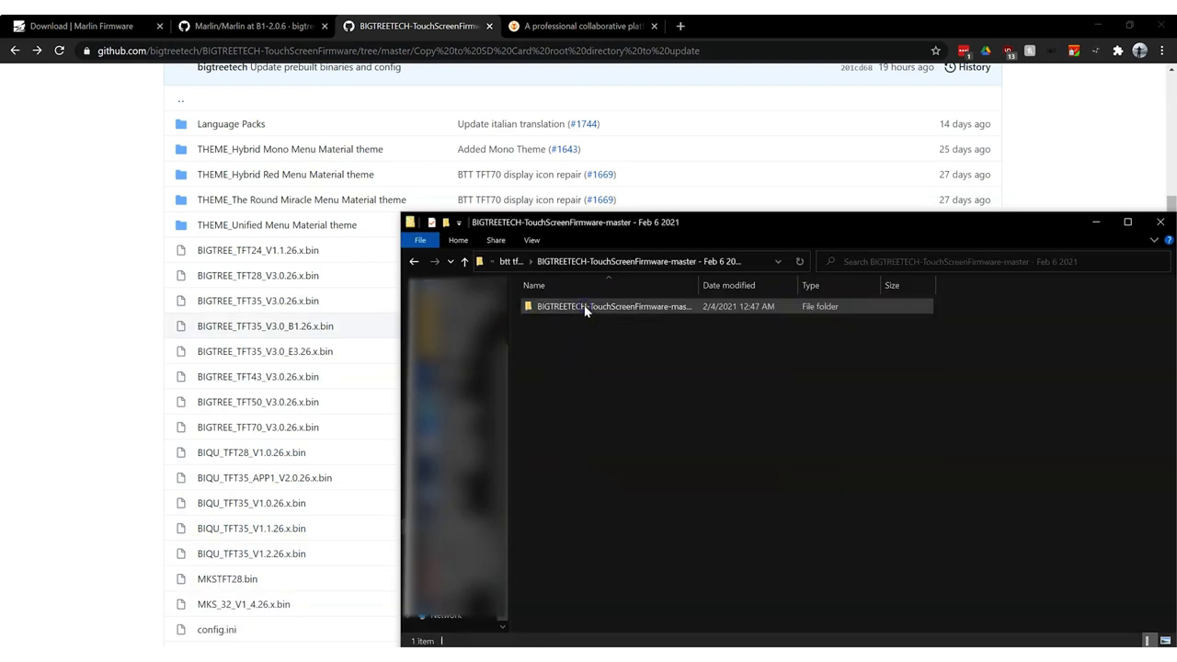
{"action": "double_click", "coordinate": [584, 309]}
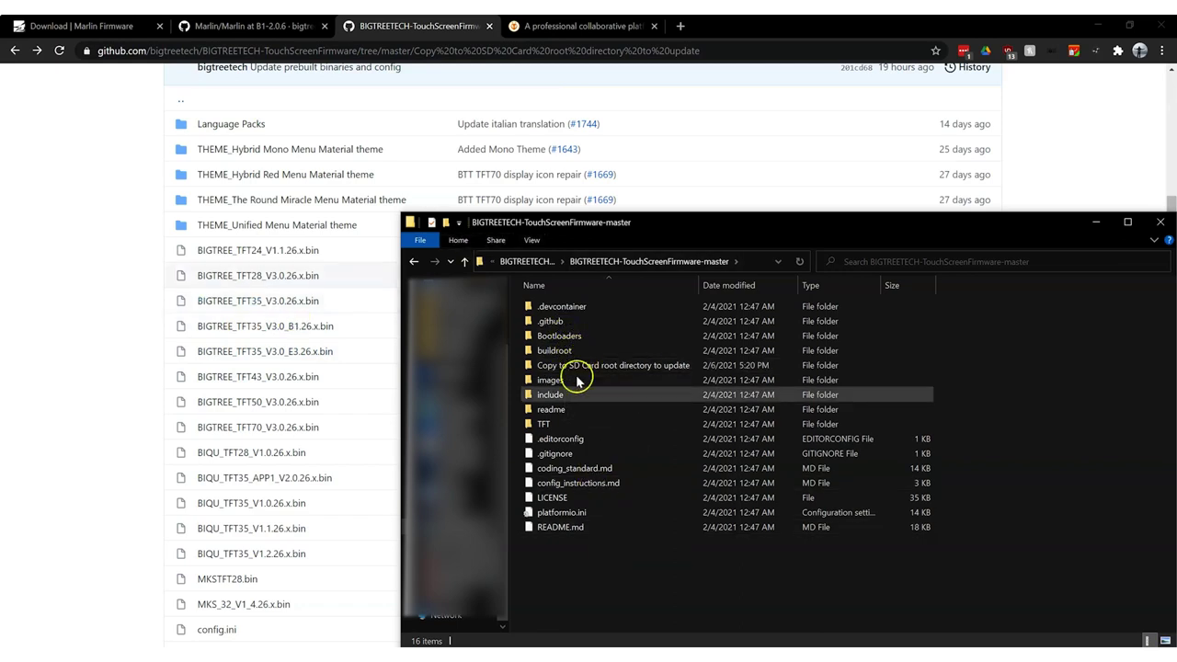
{"action": "double_click", "coordinate": [612, 368]}
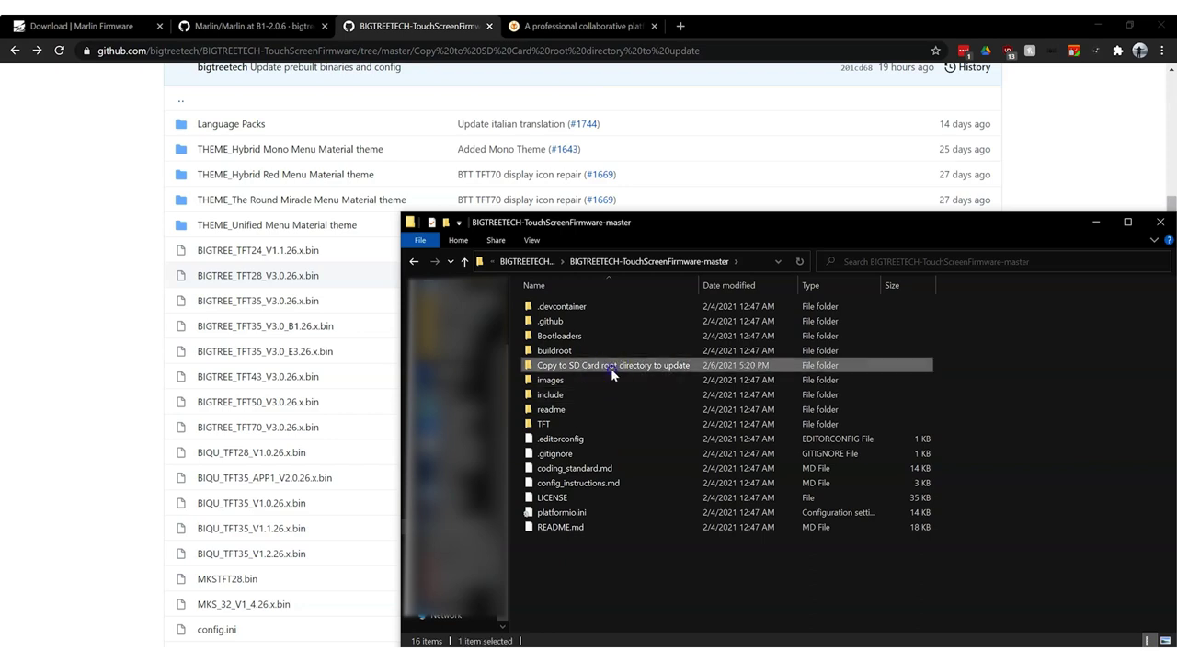
{"action": "left_click", "coordinate": [542, 307]}
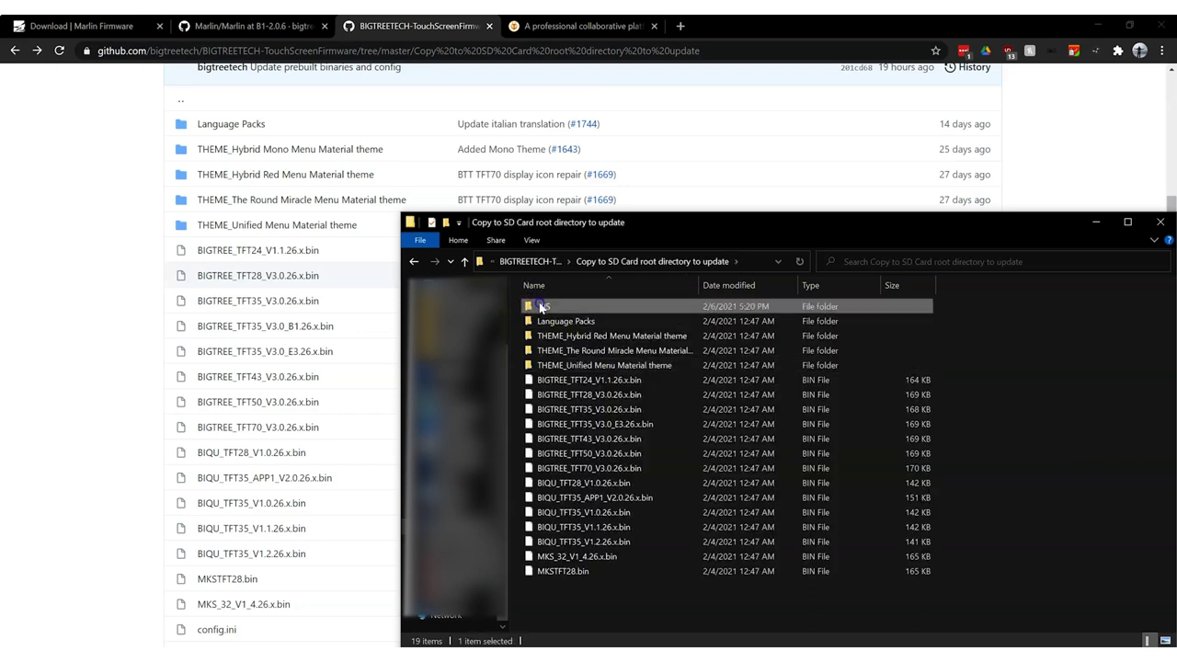
{"action": "left_click", "coordinate": [540, 307]}
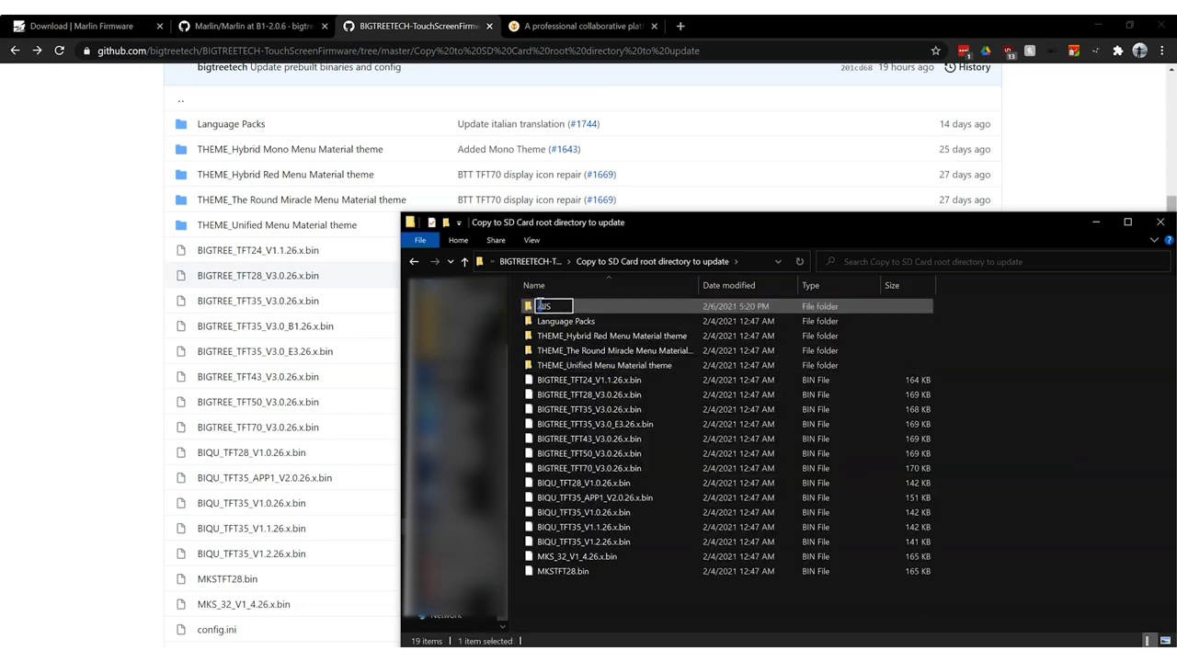
{"action": "double_click", "coordinate": [530, 308]}
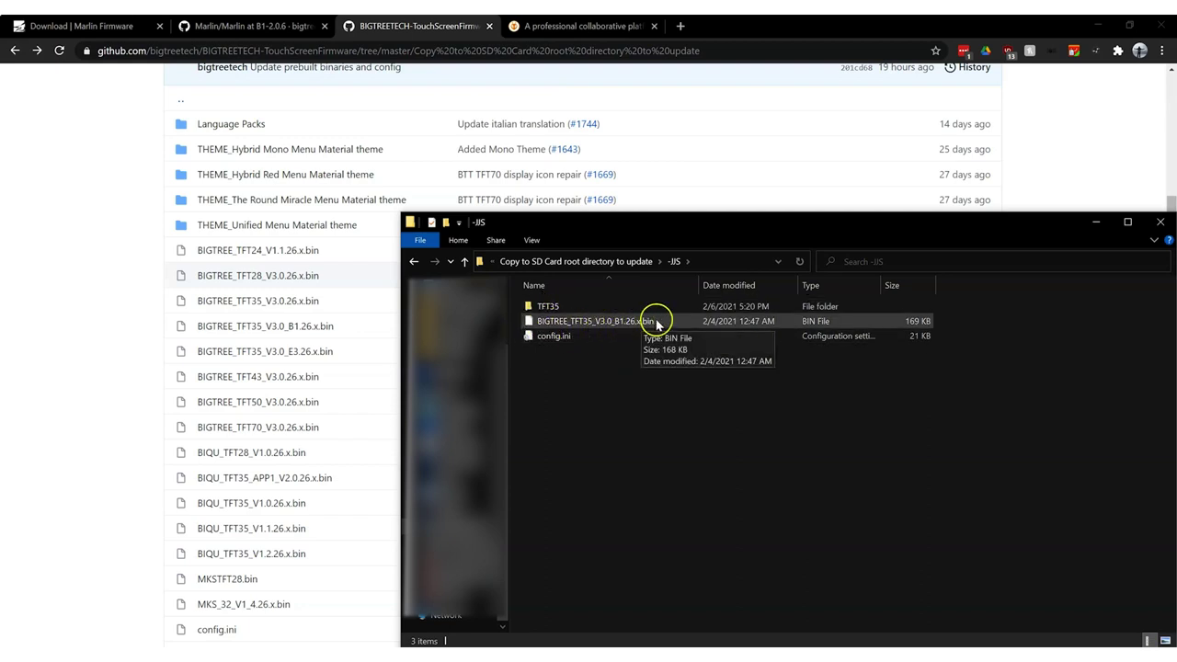
- Open config.ini from the -JJS folder in Notepad, examine its touchscreen configuration options, and return to the folder
{"action": "left_click", "coordinate": [555, 339]}
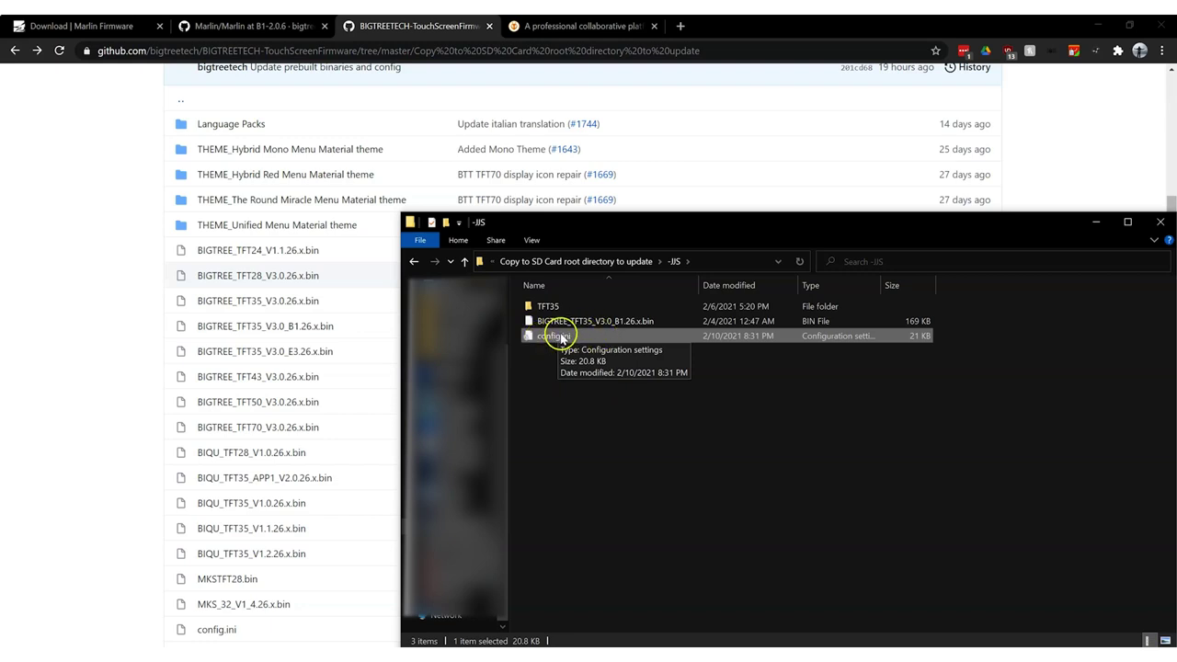
{"action": "right_click", "coordinate": [563, 338]}
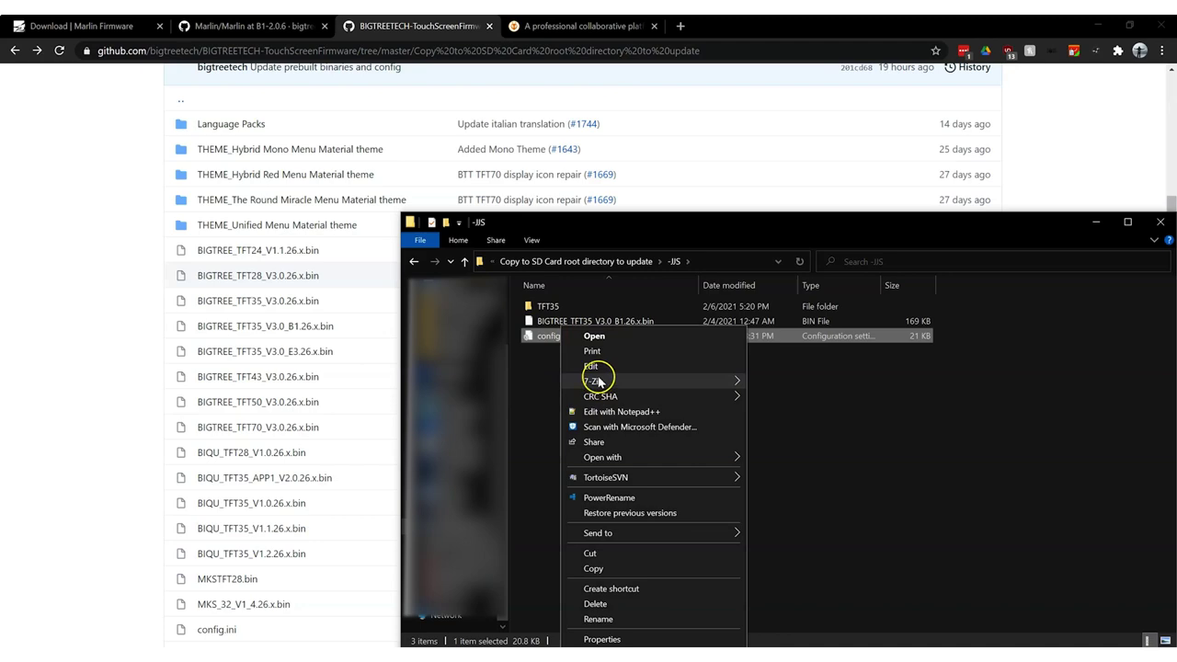
{"action": "left_click", "coordinate": [593, 367]}
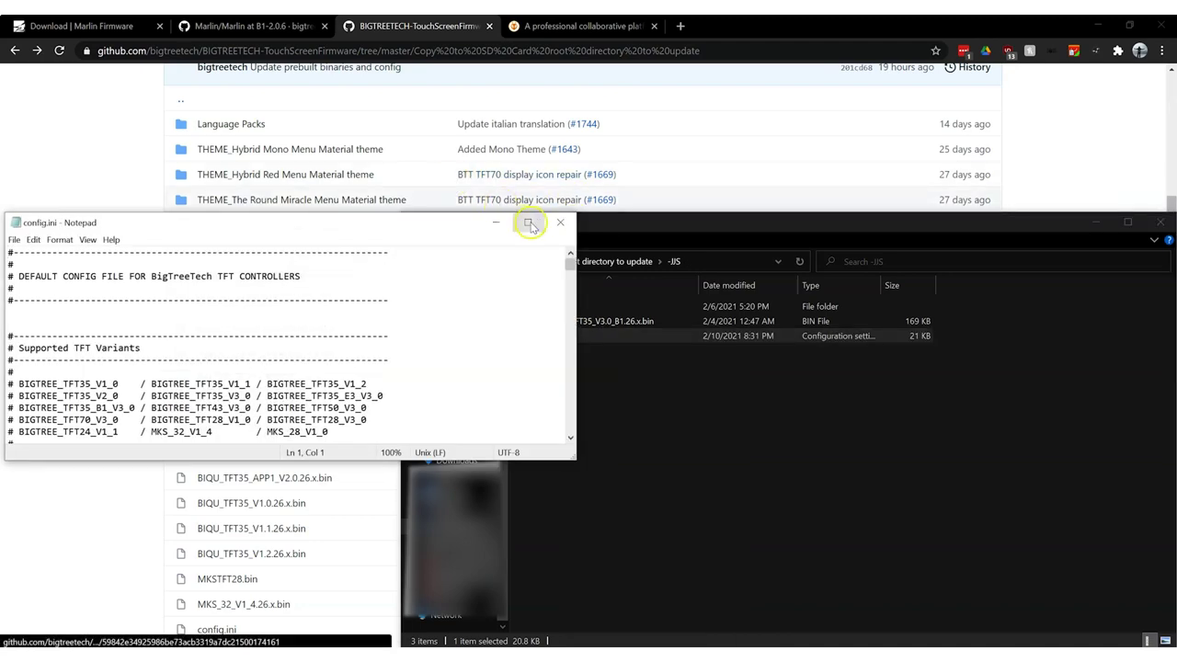
{"action": "left_click", "coordinate": [529, 222]}
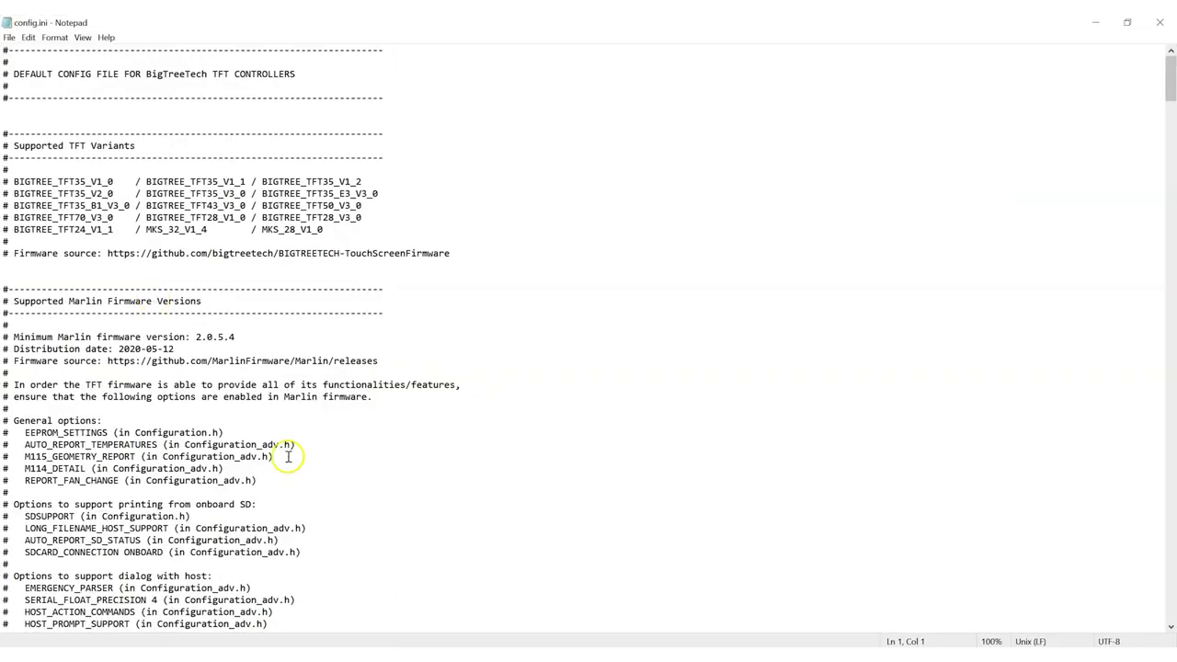
{"action": "scroll", "coordinate": [1166, 339], "scroll_direction": "down", "scroll_amount": 1}
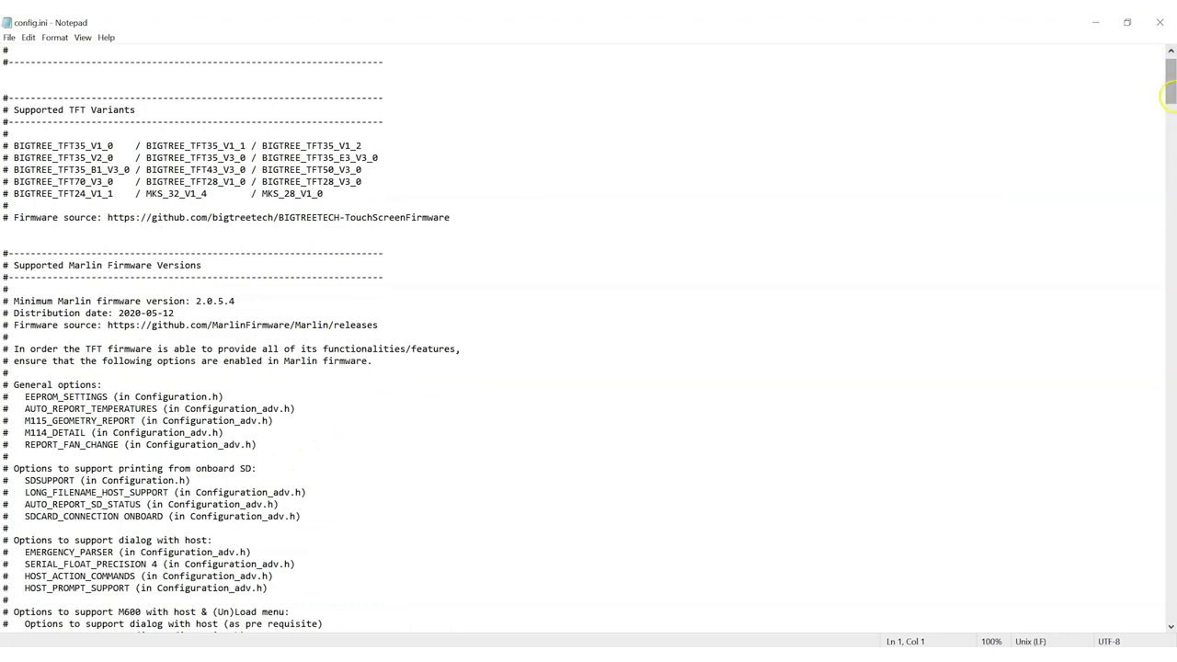
{"action": "left_click_drag", "start_coordinate": [1168, 90], "coordinate": [1163, 222]}
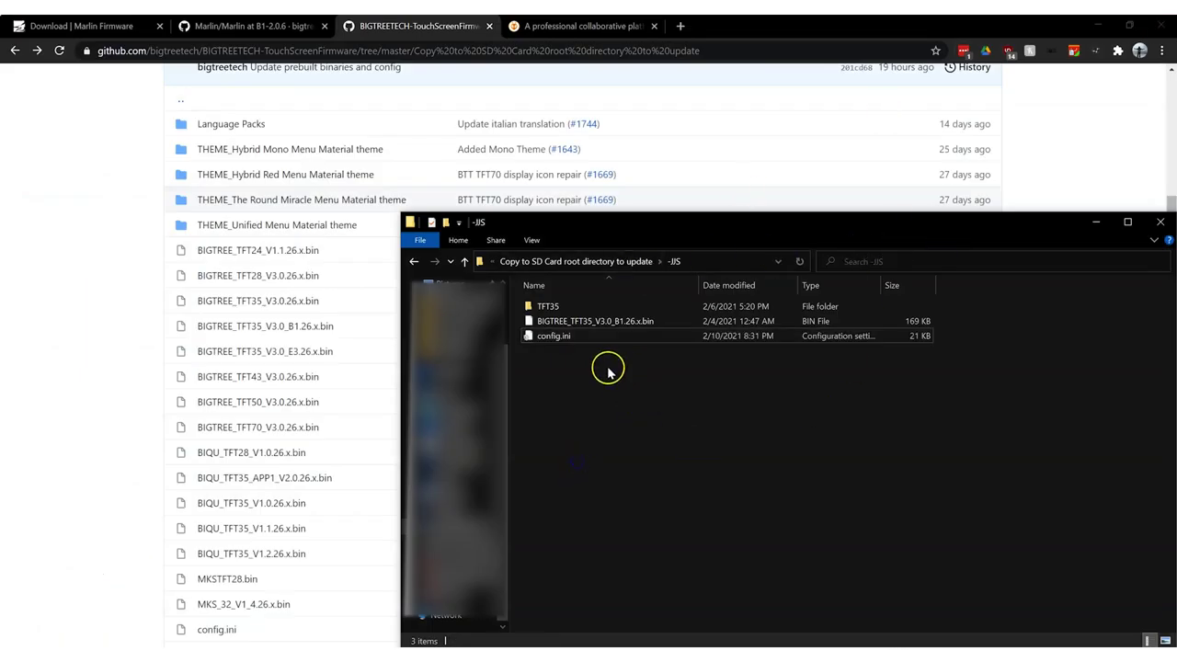
- Select the TFT35 folder, BIGTREE_TFT35_V3.0_B1.26.x.bin and config.ini together in the -JJS folder
{"action": "left_click_drag", "start_coordinate": [607, 369], "coordinate": [537, 300]}
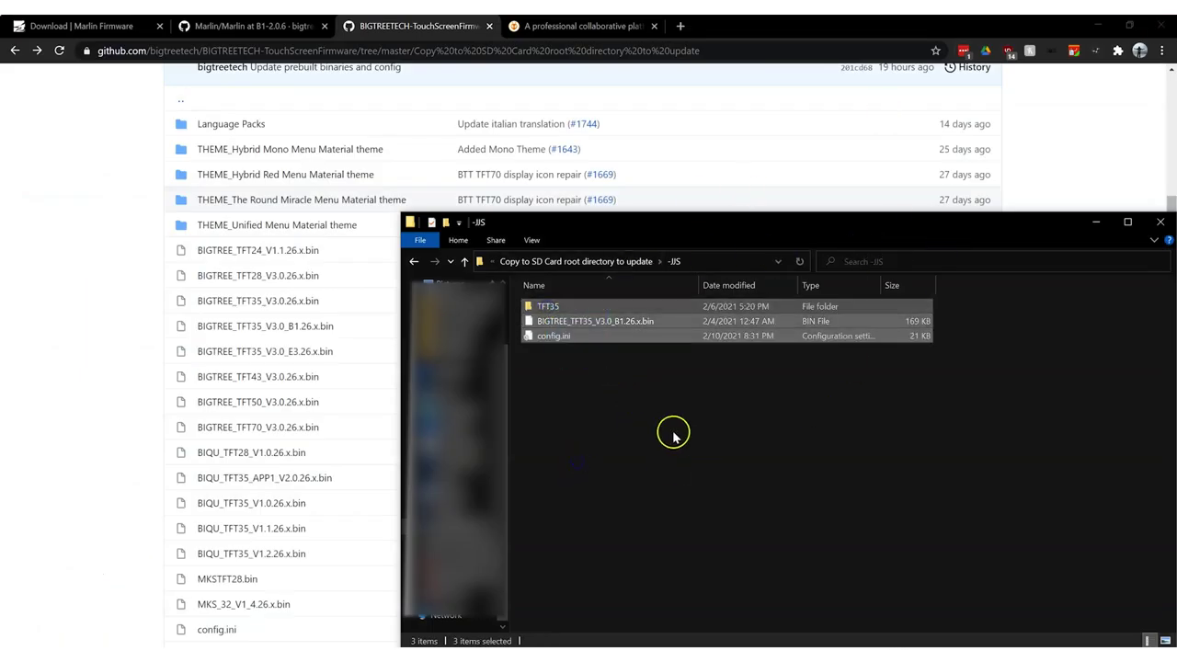